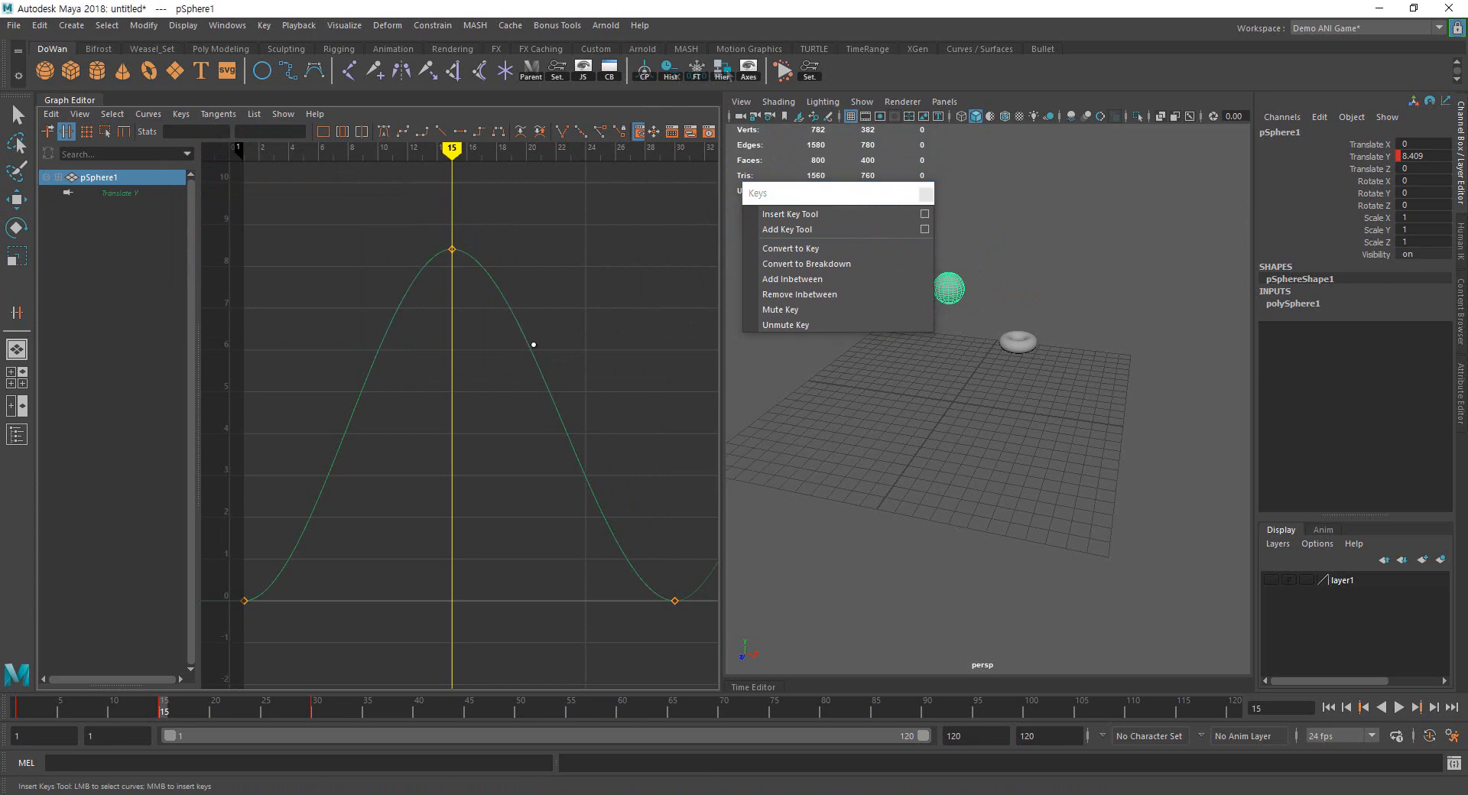
Insert keys on the sphere's Translate Y curve at frames 20 and 23 with the Insert Key Tool
key(a)
key(w)
drag(367, 278, 420, 361)
key(f)
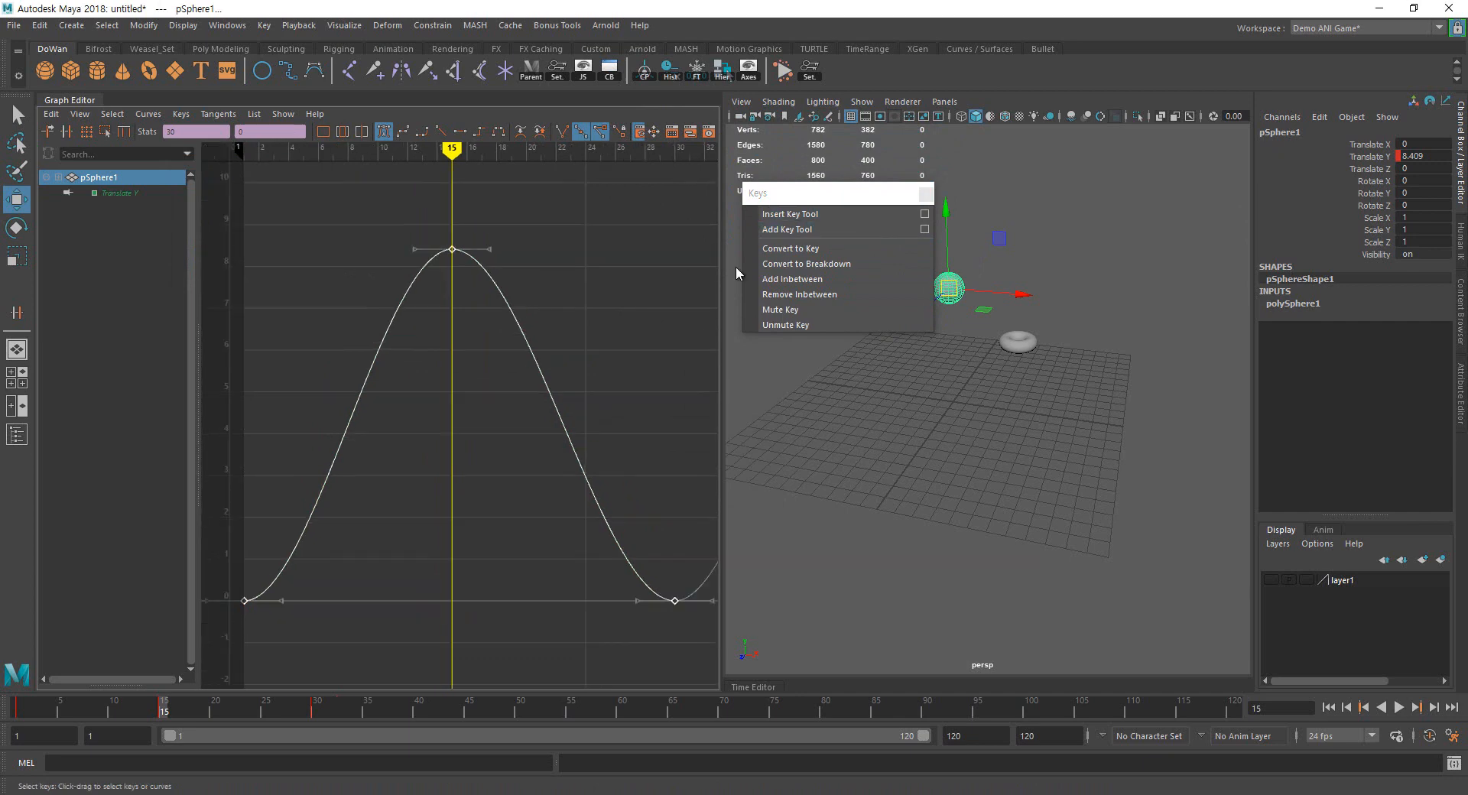
click(790, 214)
middle_click(526, 340)
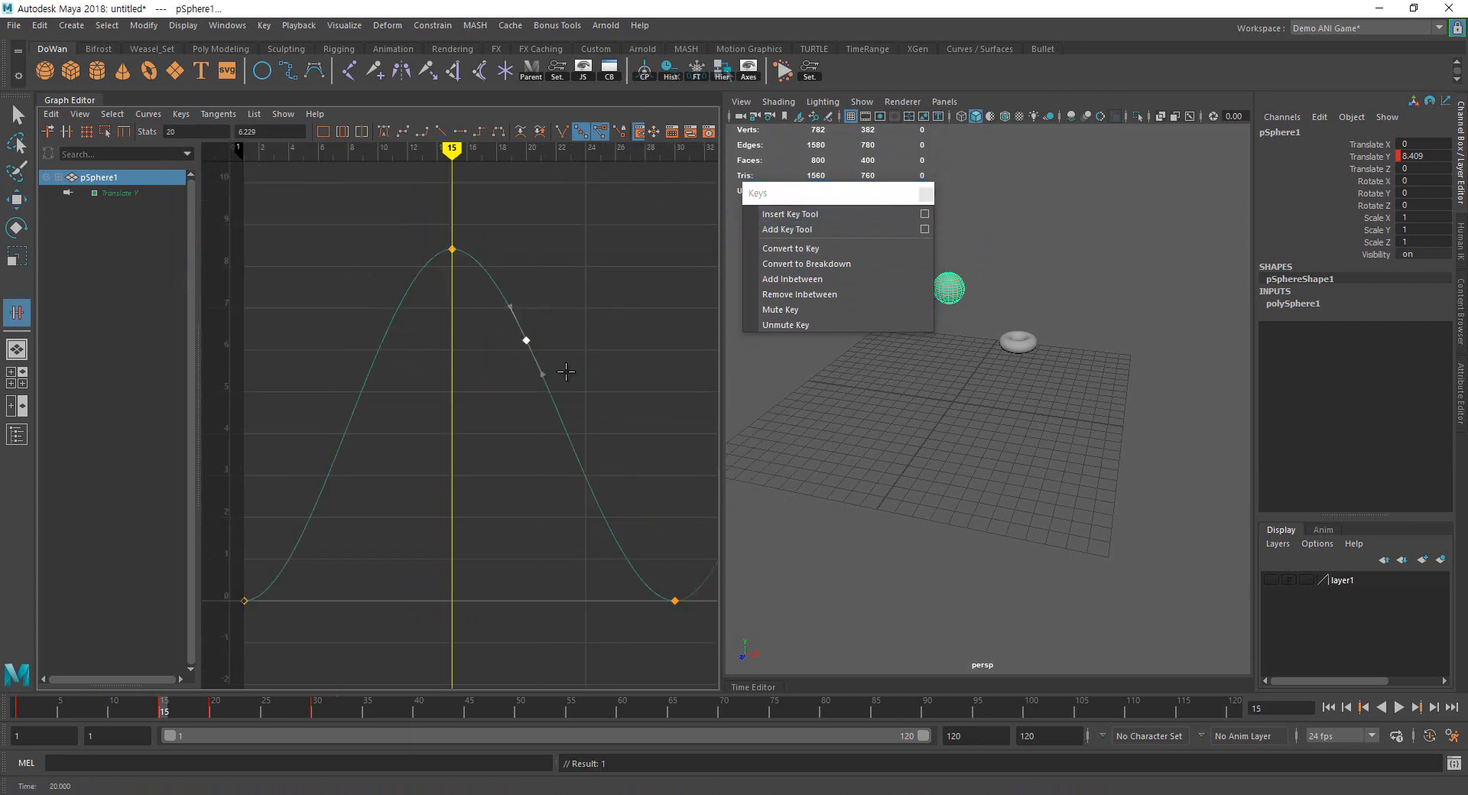
middle_click(575, 454)
Insert keys on the rising part of the Translate Y curve at frames 8 and 4
click(806, 214)
scroll(239, 479, up, 1)
scroll(428, 431, down, 2)
middle_click(360, 340)
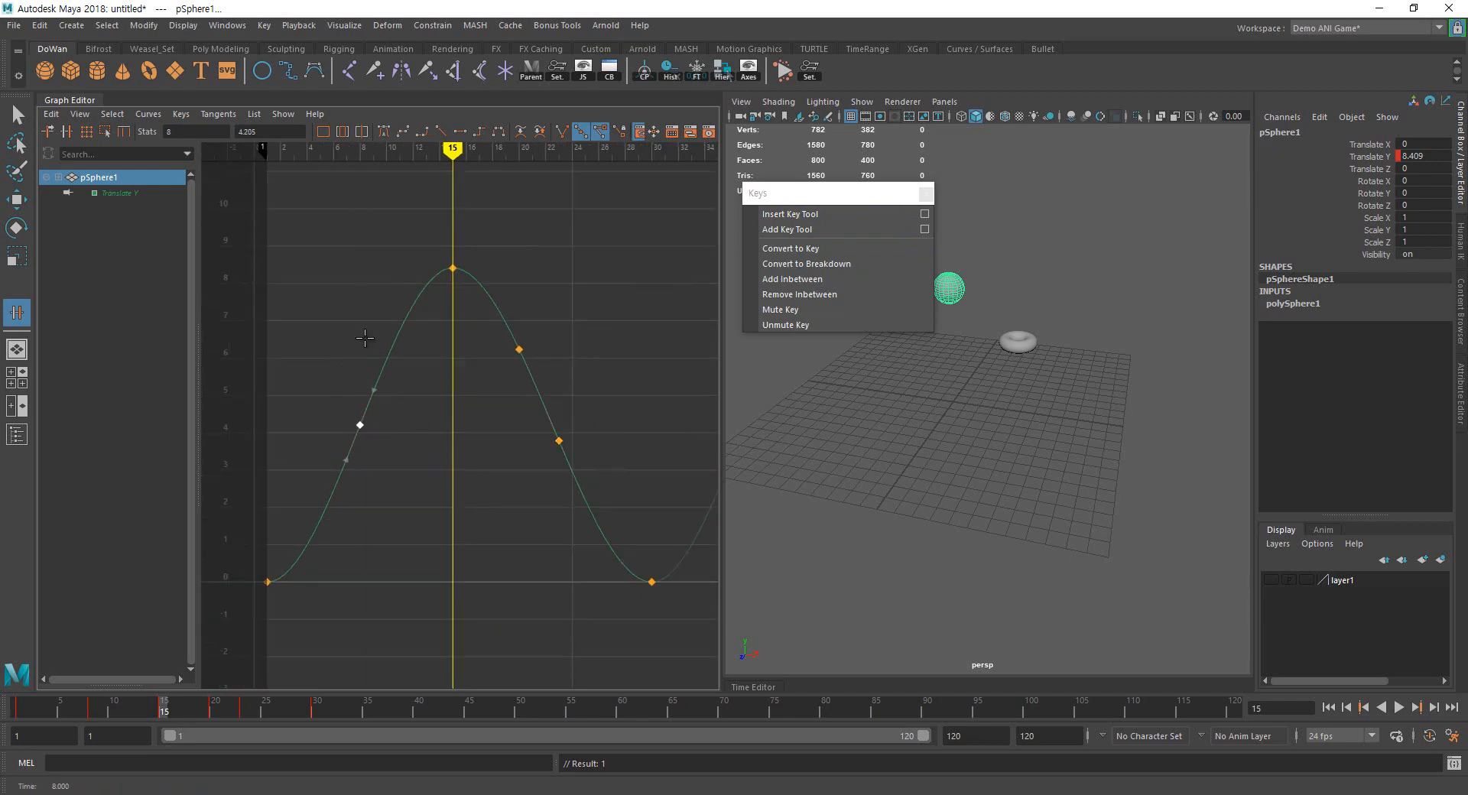
middle_click(306, 459)
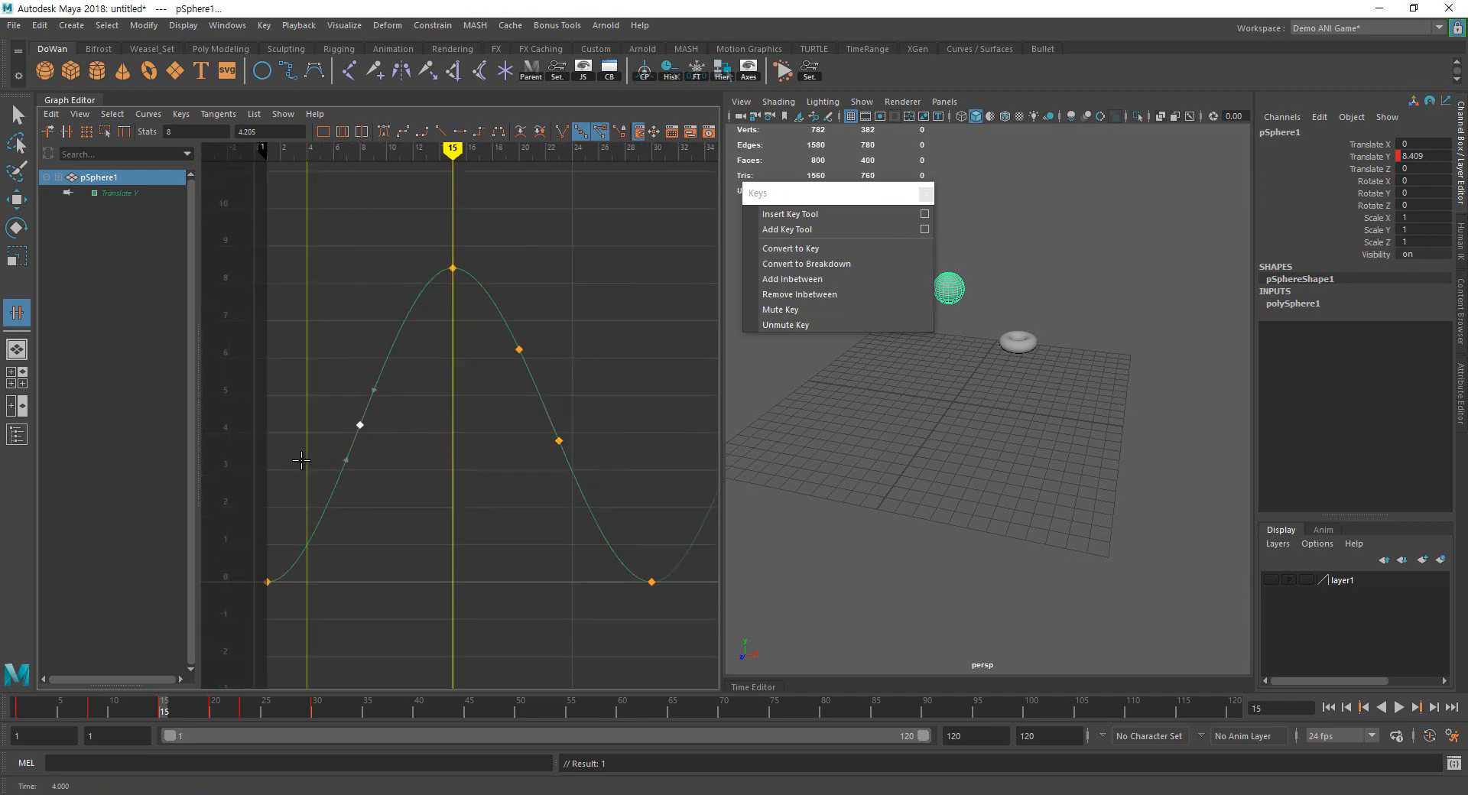
Try placing a key off the curve with the Add Key Tool, undo all the added keys, and clear the key selection
click(796, 227)
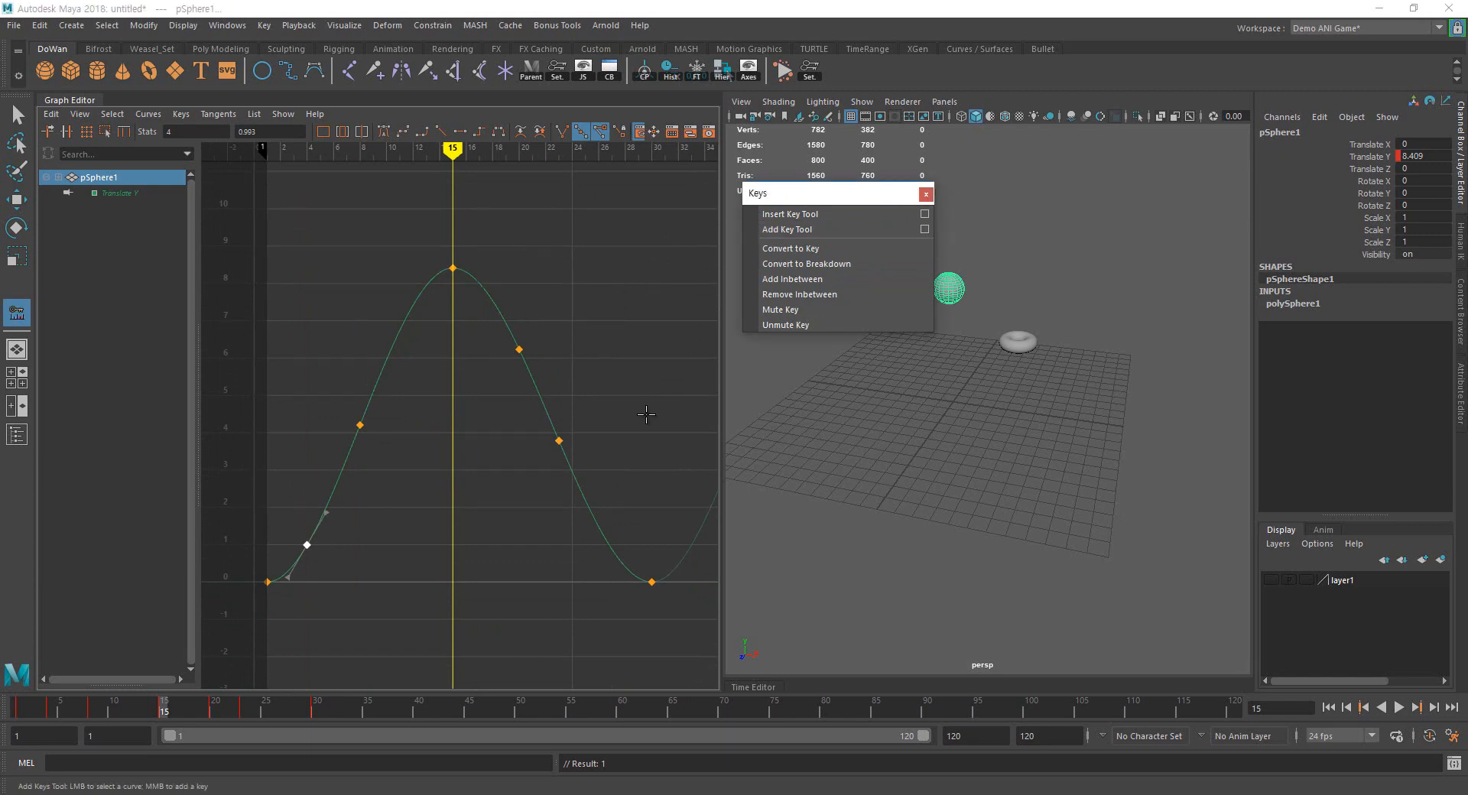
middle_drag(395, 255, 401, 329)
key(ctrl+z)
key(ctrl+z)
key(ctrl+z)
key(ctrl+z)
key(ctrl+z)
key(ctrl+z)
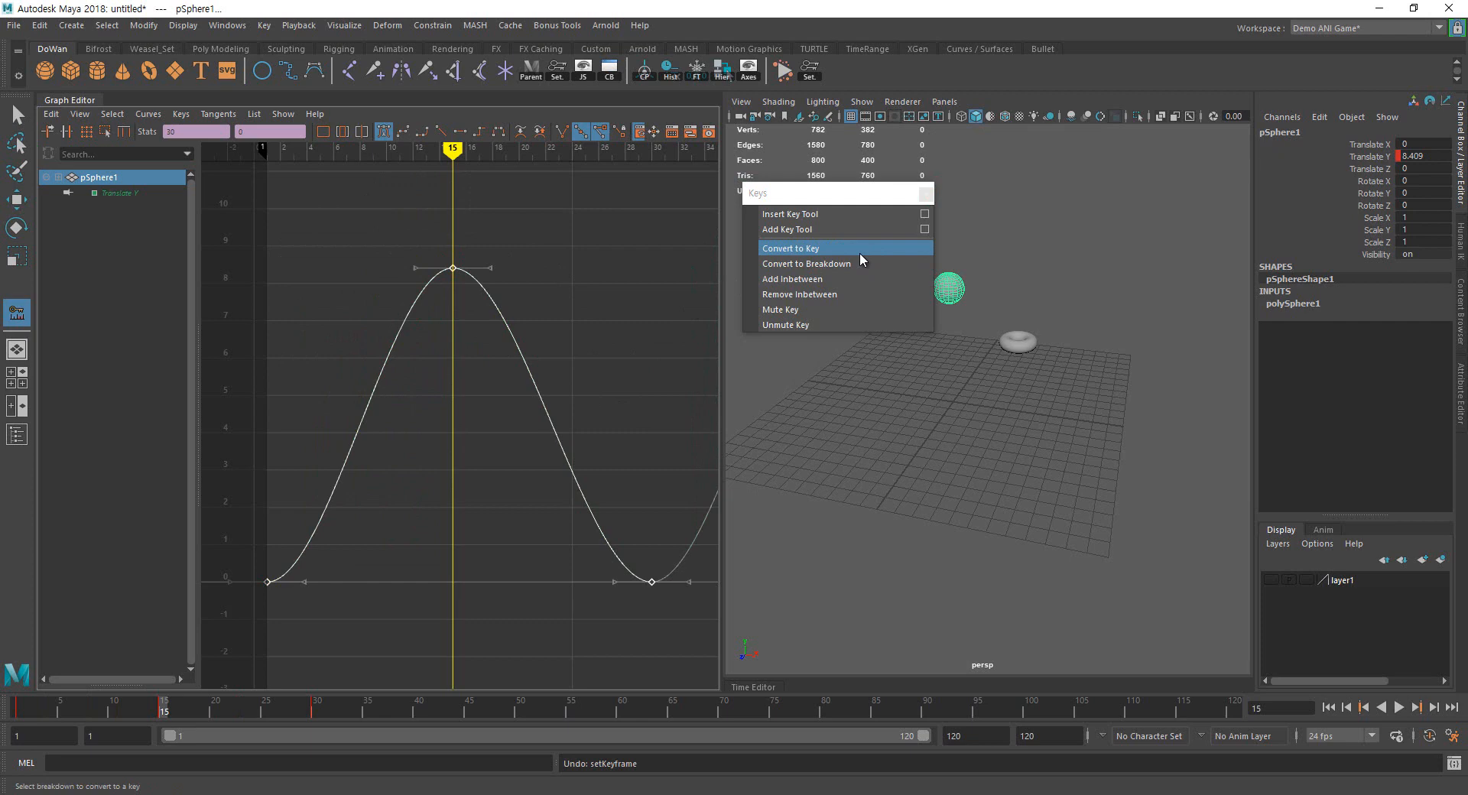
key(w)
click(550, 500)
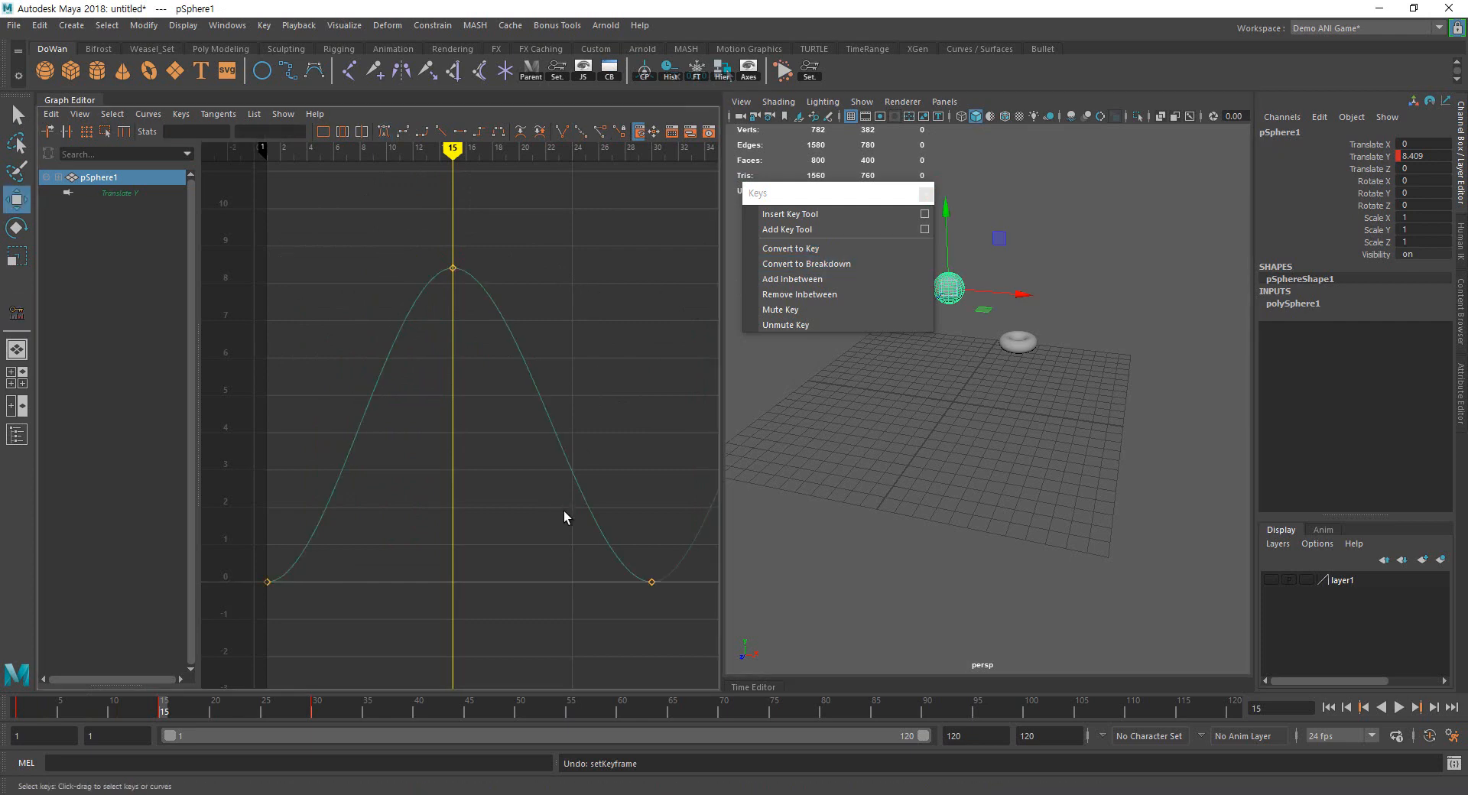
Key the Translate Y curve at frames 8 and 23, and convert the keys at frames 8, 15 and 23 to breakdowns
drag(159, 713, 93, 714)
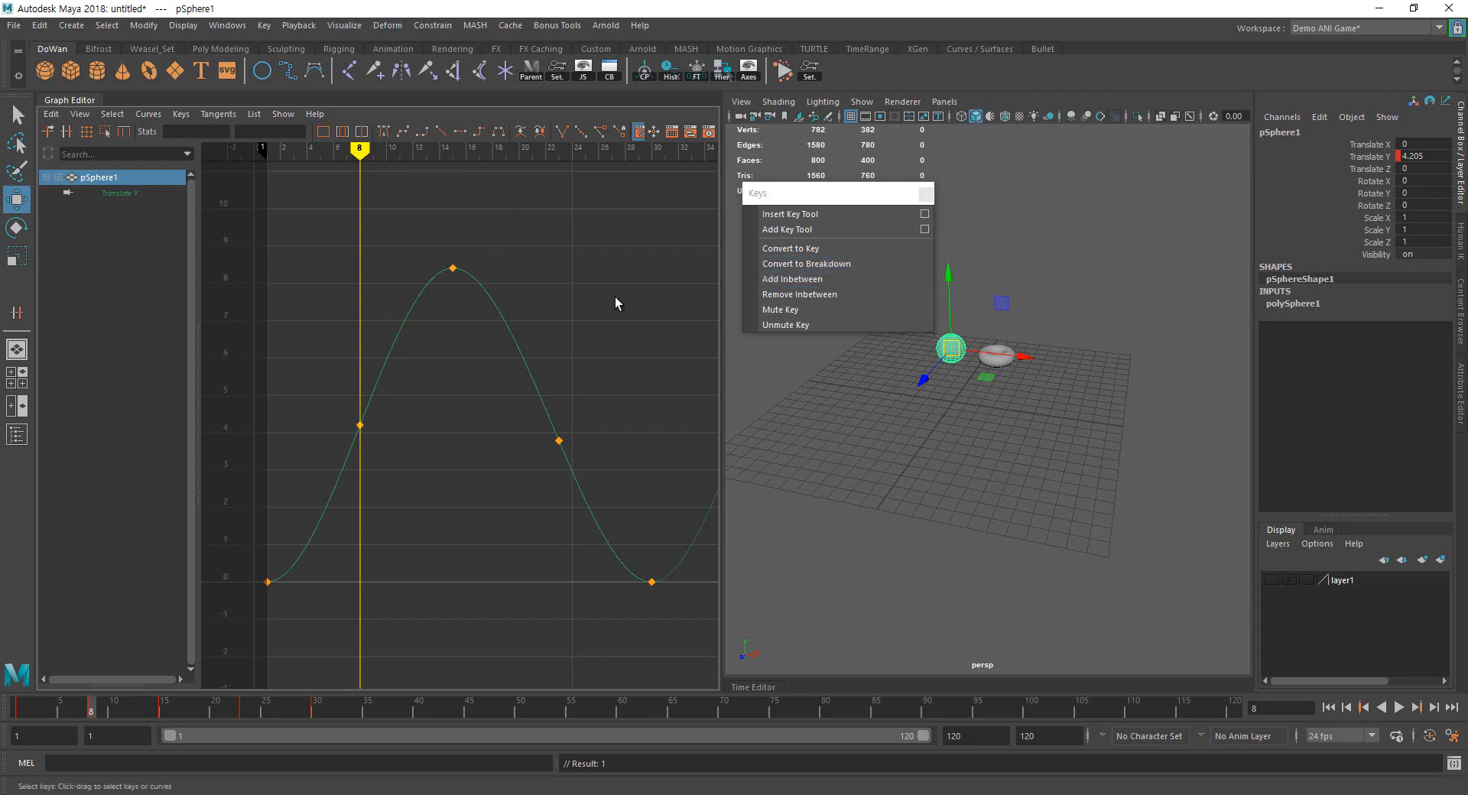
drag(318, 203, 586, 463)
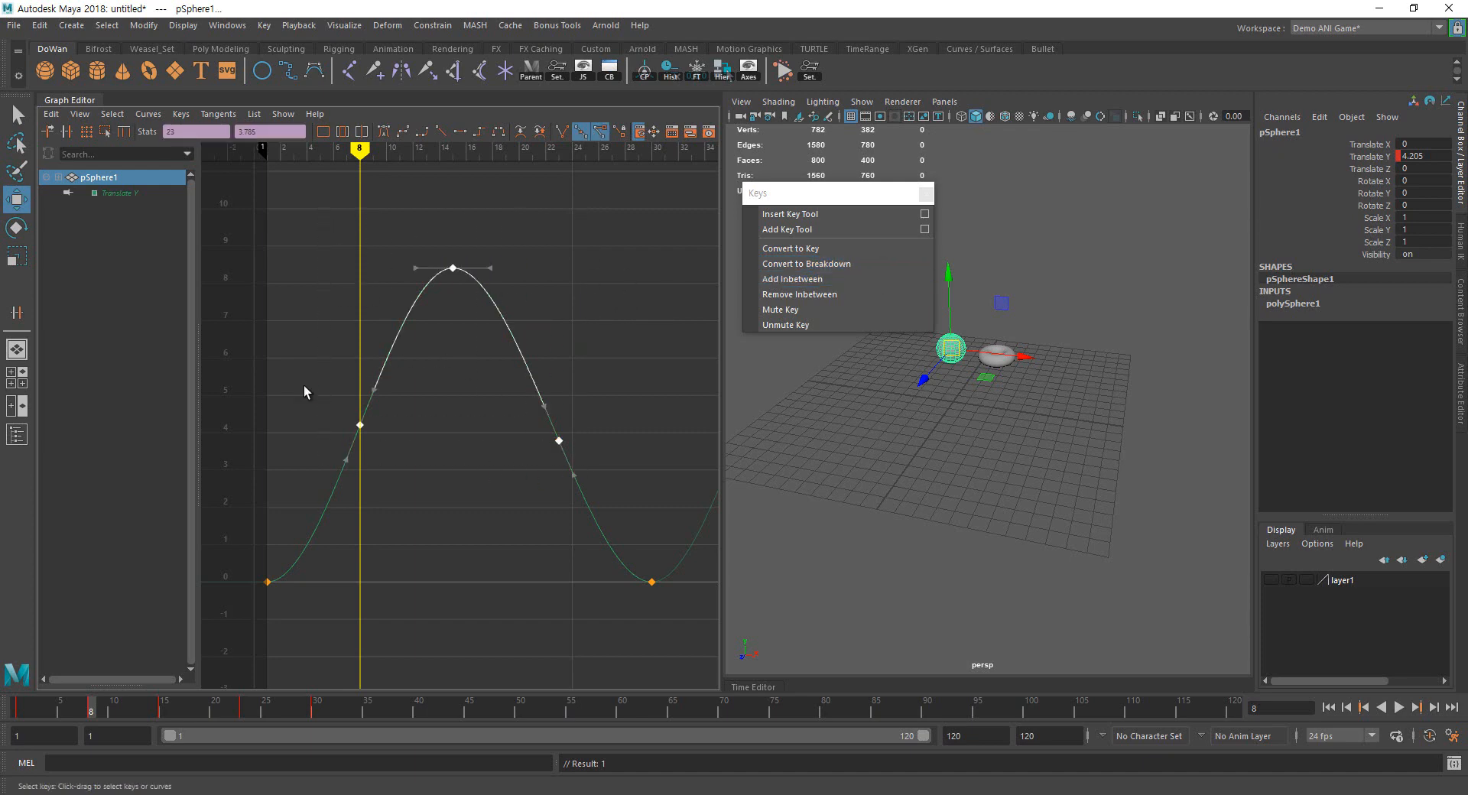
click(806, 264)
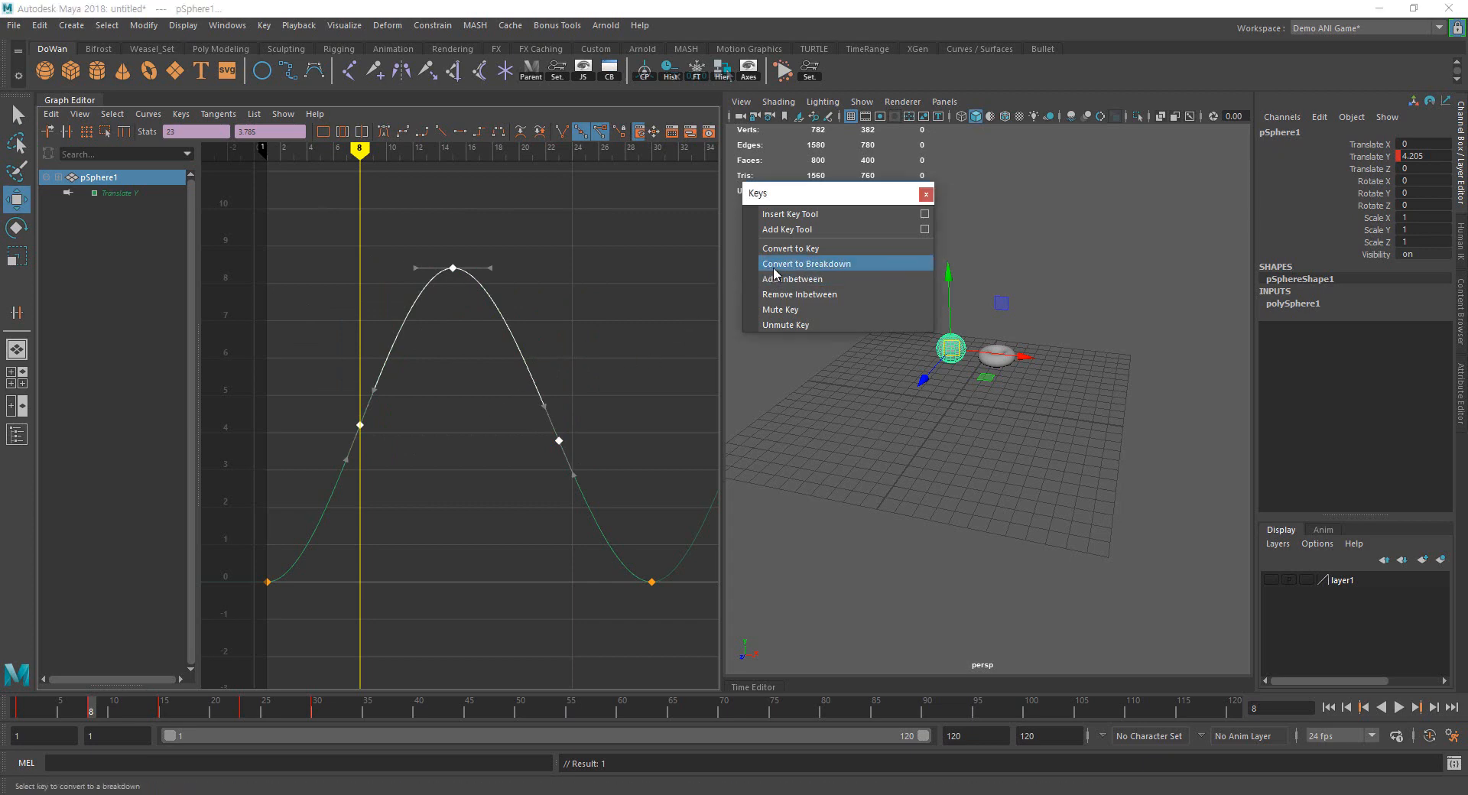
click(631, 292)
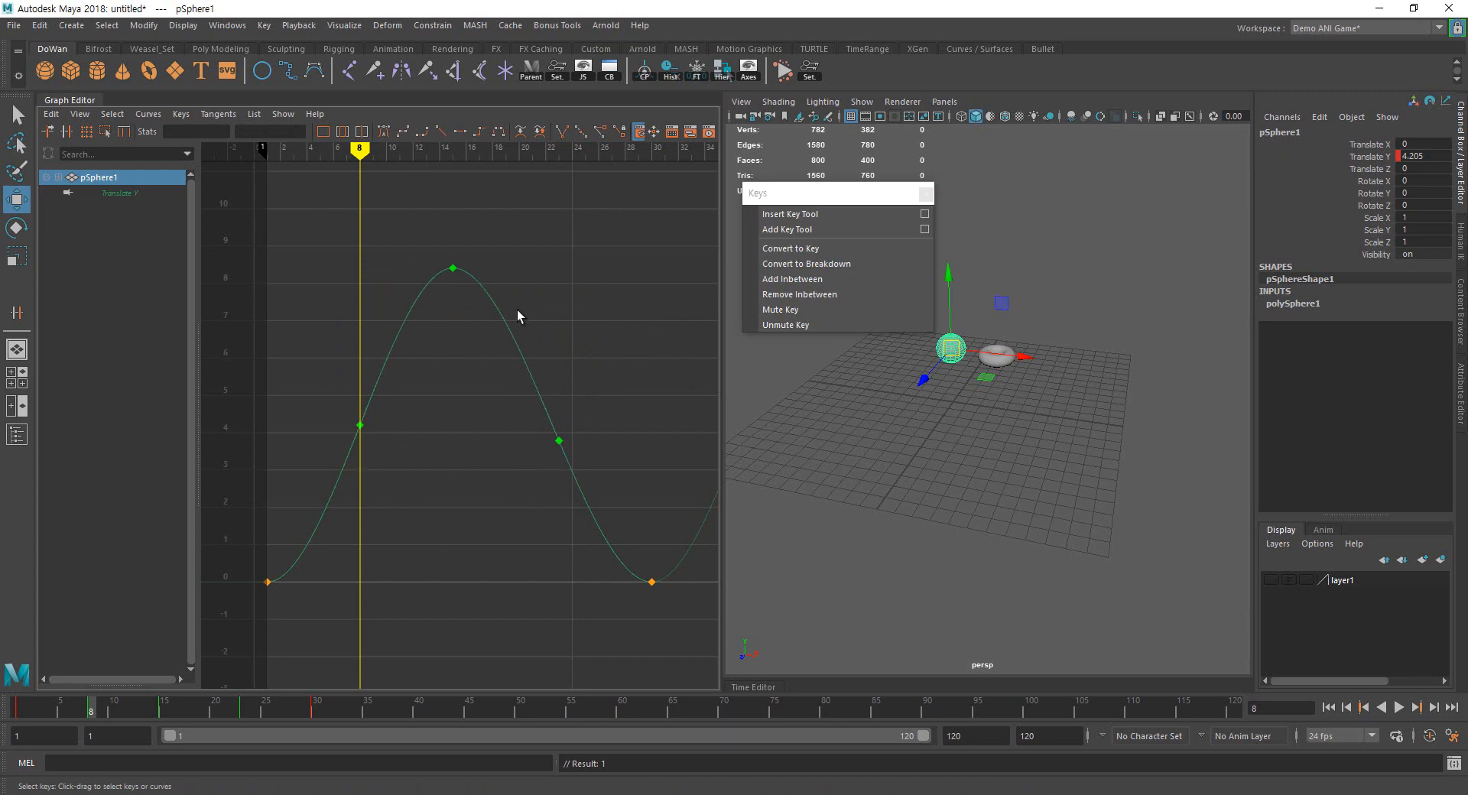
Try moving the breakdown at frame 8 off its place on the curve, undo the move, and deselect it
click(359, 425)
middle_drag(367, 460, 466, 508)
key(ctrl+z)
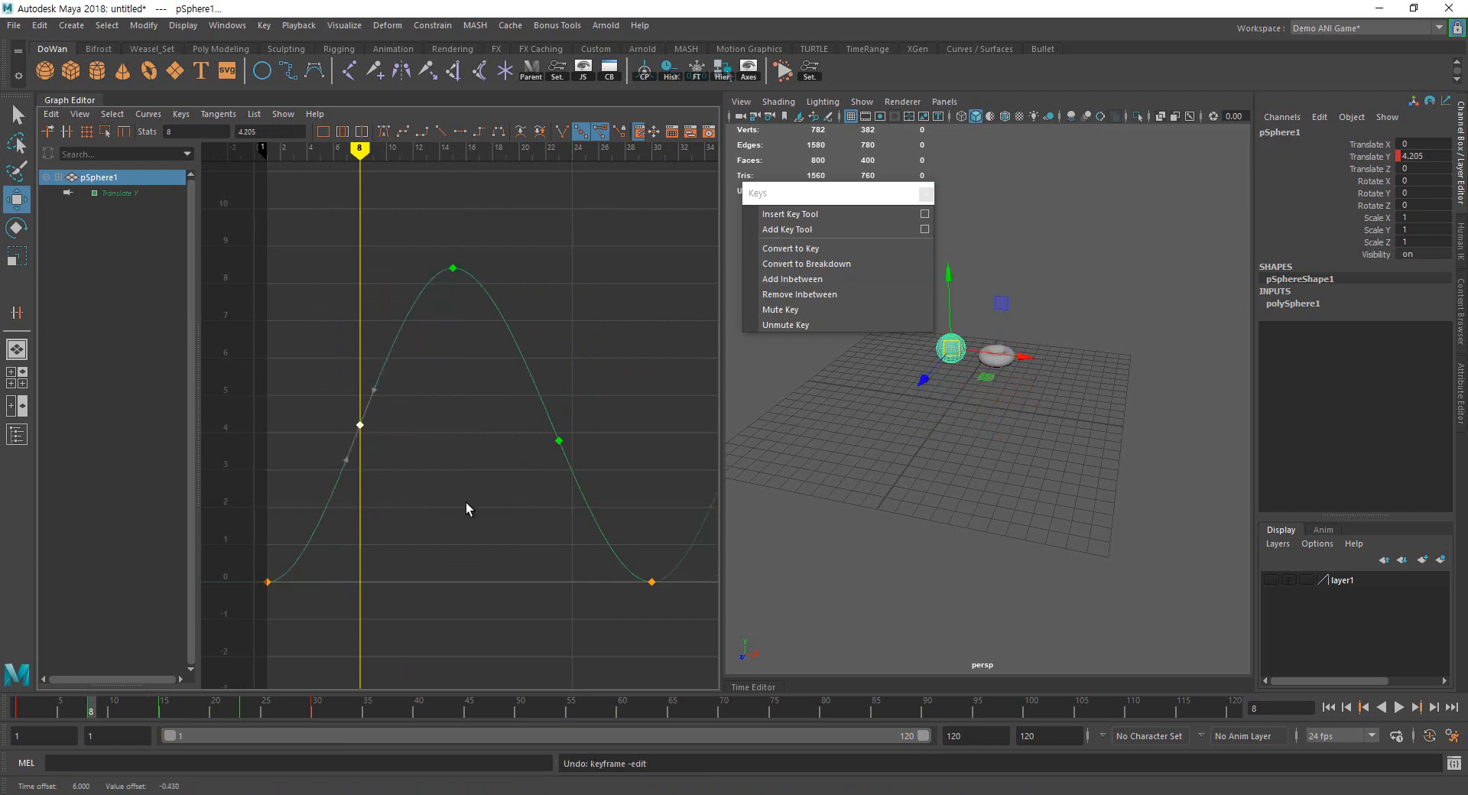
click(466, 503)
Try shifting the last key to frame 33 to retime the breakdowns, and undo the shift
drag(664, 607, 674, 625)
mouse_move(576, 608)
middle_down()
mouse_move(475, 594)
mouse_move(564, 604)
middle_up()
mouse_move(539, 630)
middle_down()
mouse_move(282, 610)
mouse_move(589, 627)
mouse_move(351, 616)
mouse_move(246, 593)
mouse_move(550, 609)
mouse_move(366, 607)
mouse_move(525, 616)
middle_up()
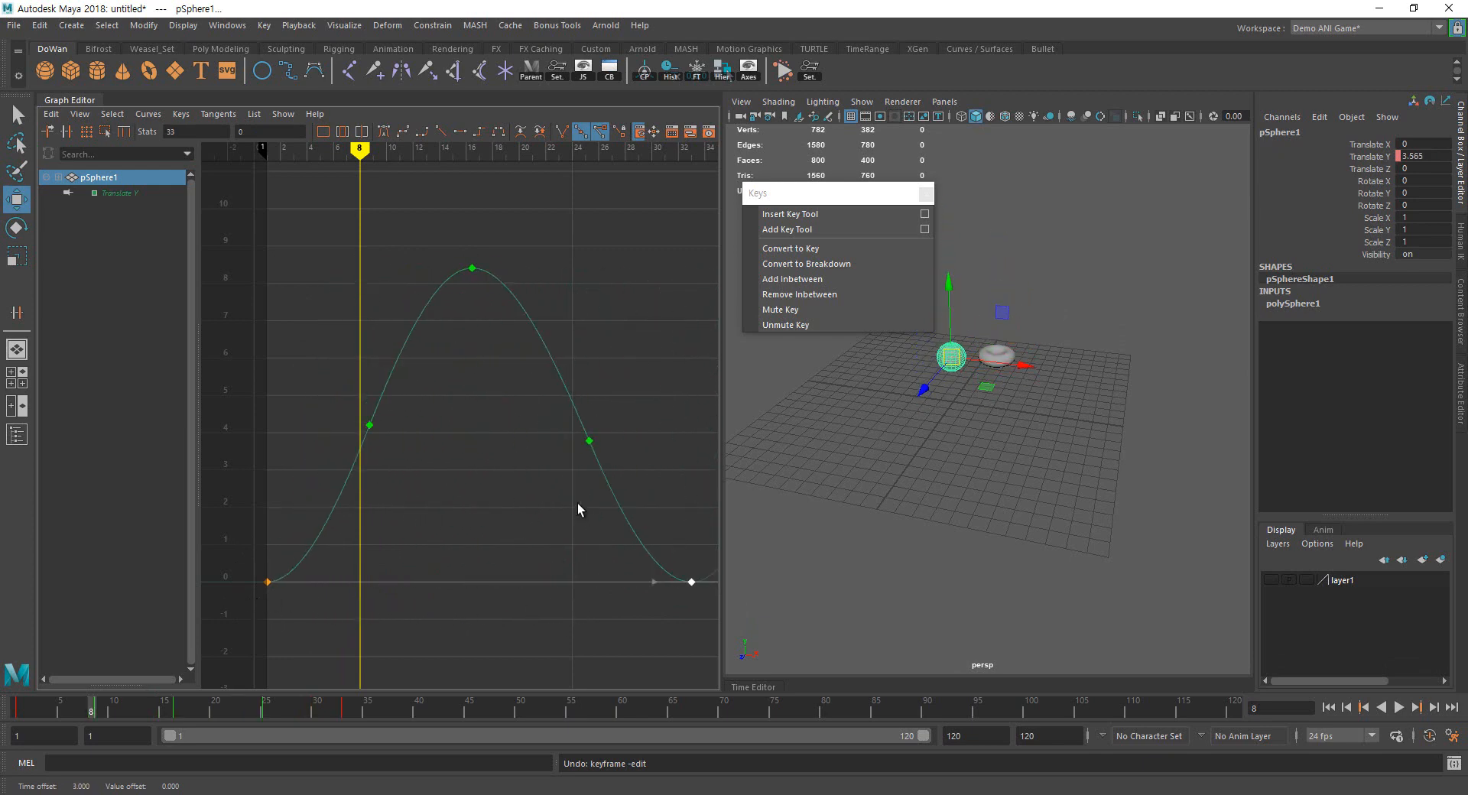
key(ctrl+z)
drag(535, 503, 567, 376)
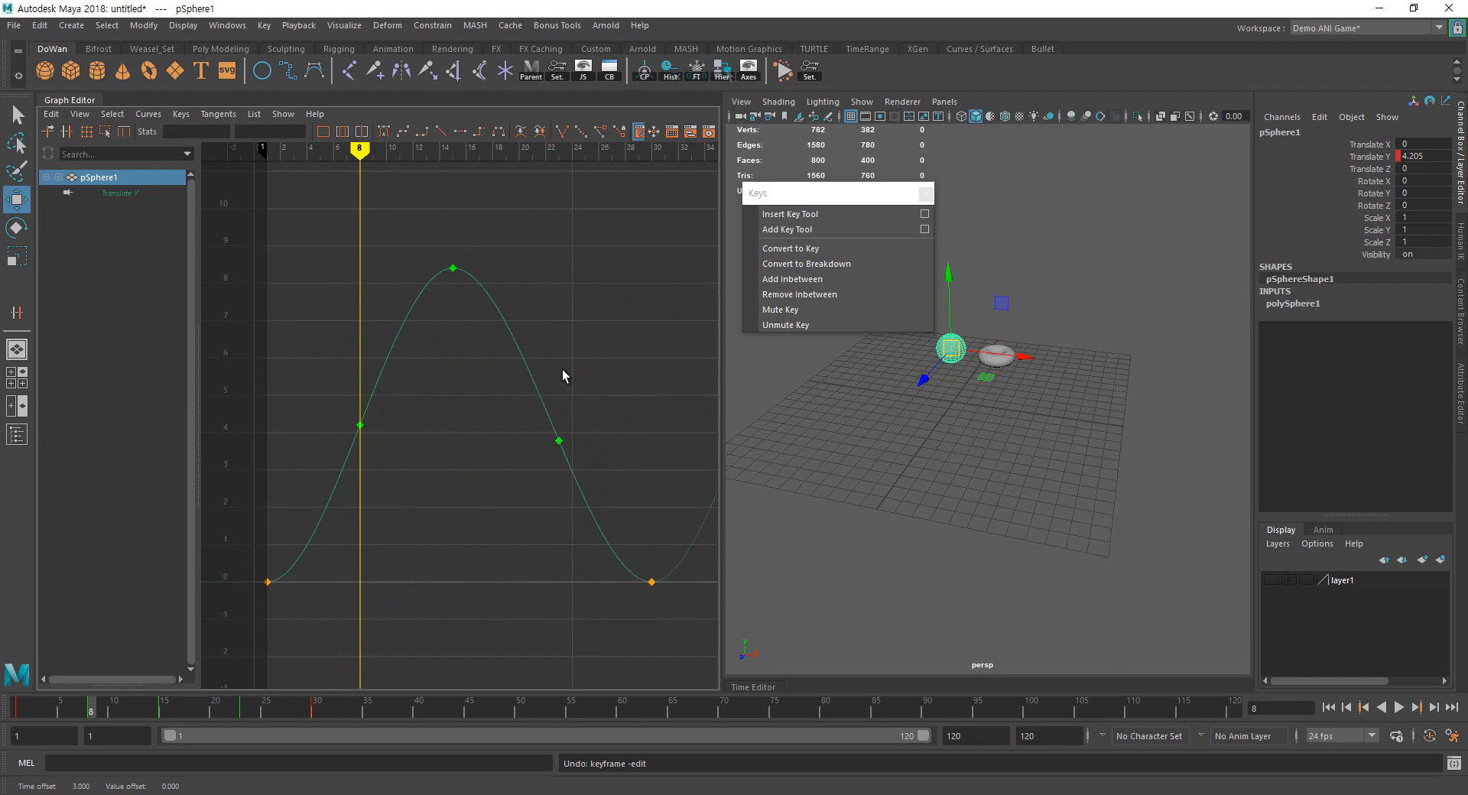
Try shifting the last key to frame 38 to stretch the breakdown spacing further, and undo the shift
drag(546, 555, 663, 639)
middle_drag(663, 639, 626, 609)
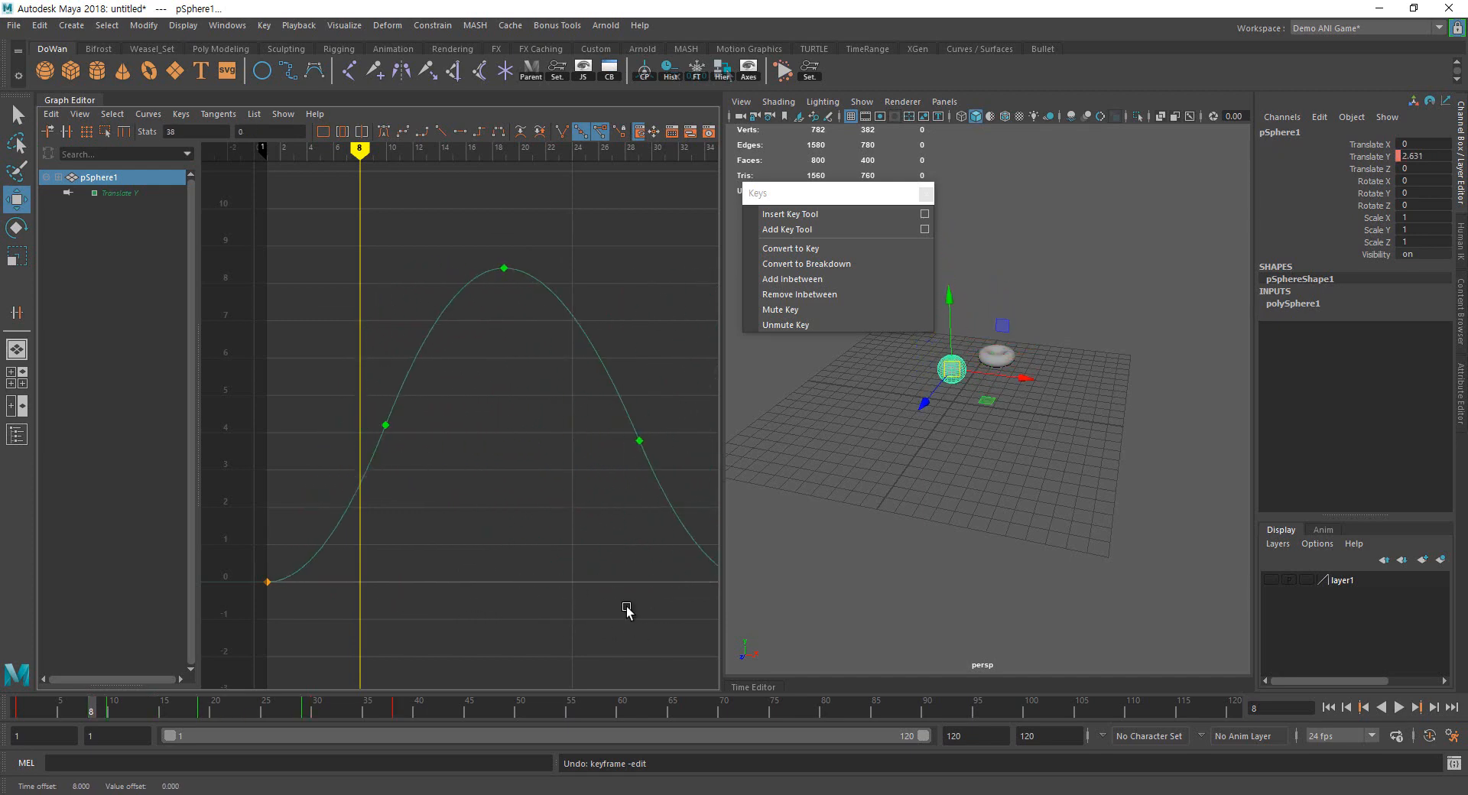
key(shift+z)
key(z)
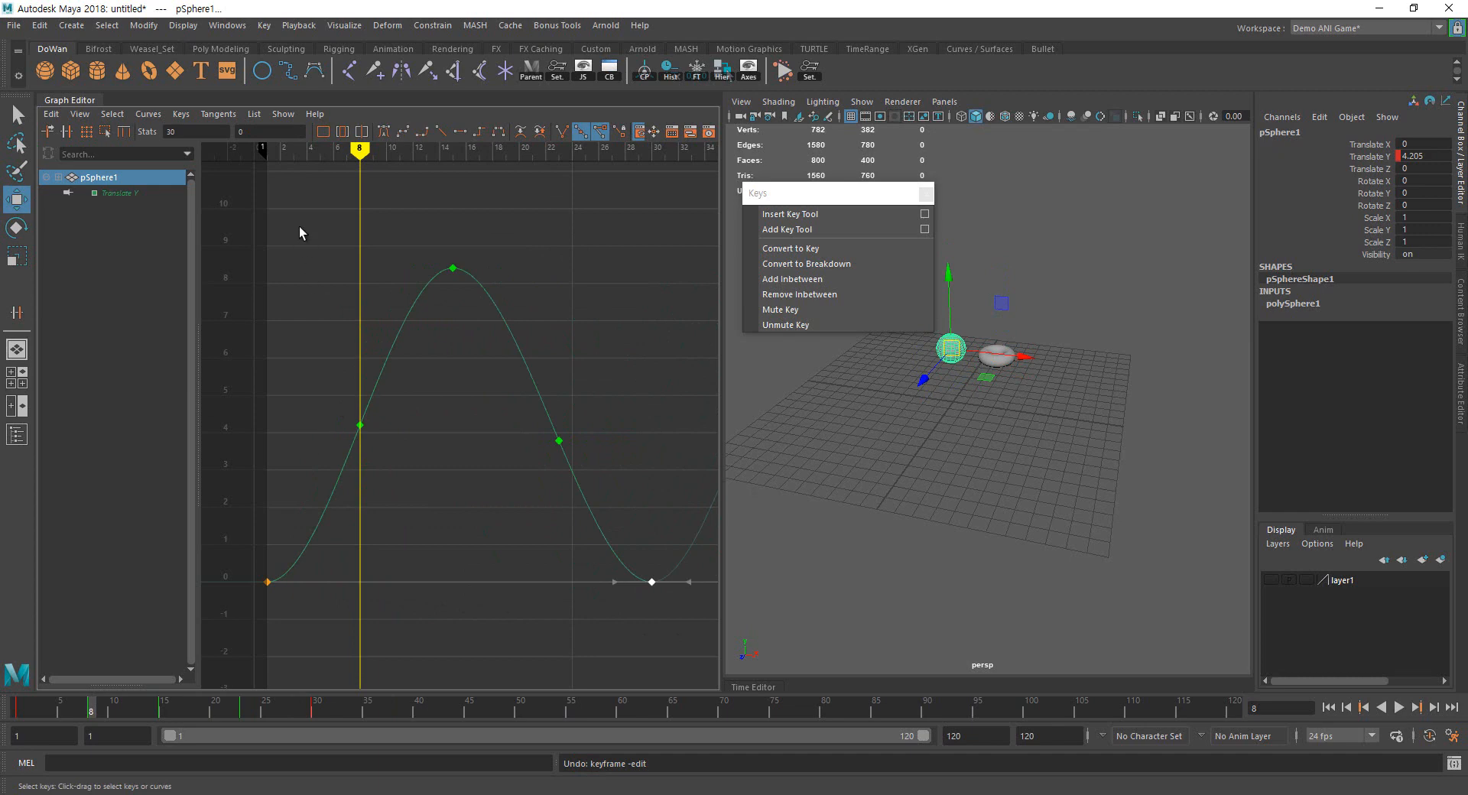
Convert the three breakdowns at frames 8, 15 and 23 back to regular keys and deselect them
drag(300, 226, 654, 502)
click(791, 248)
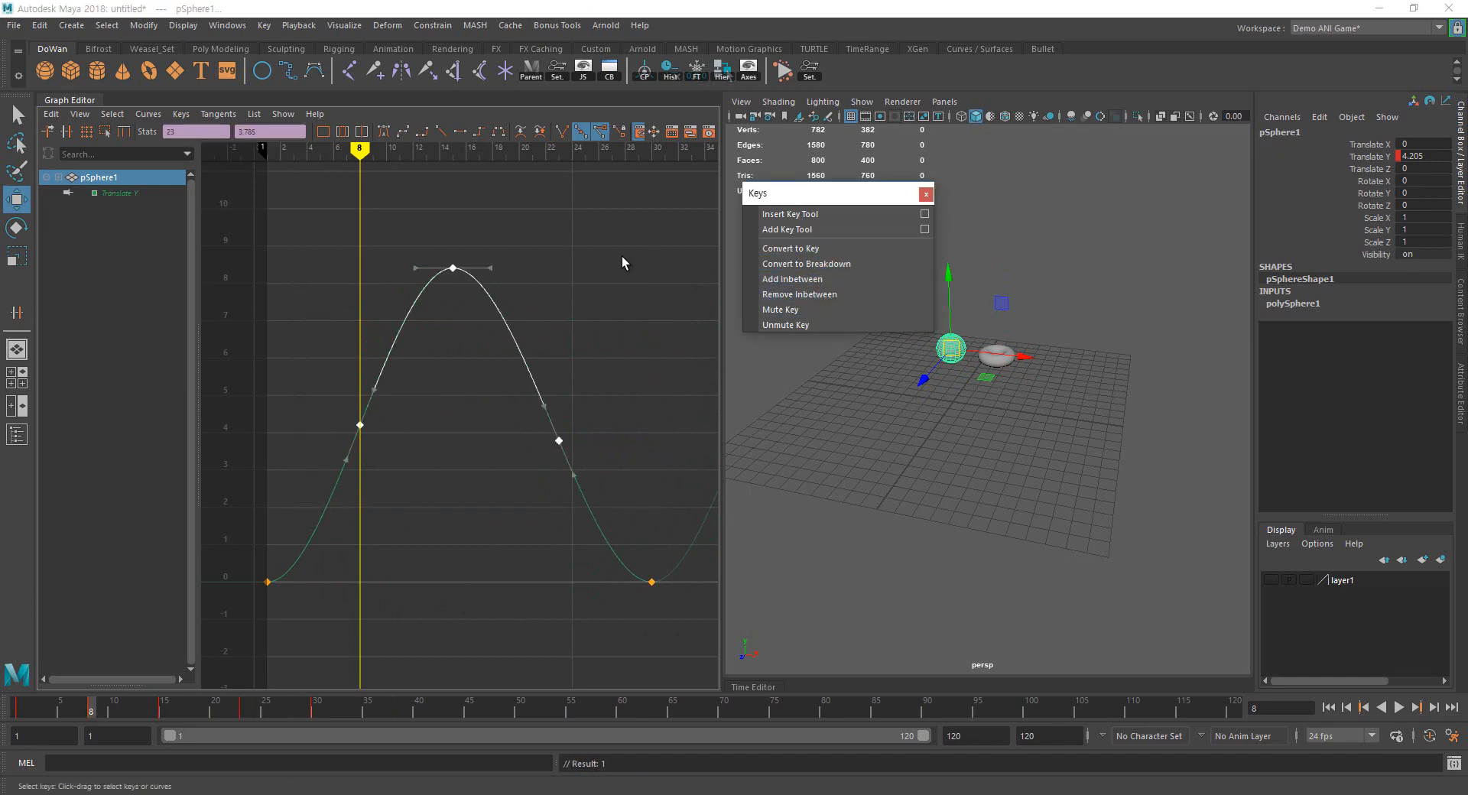
click(643, 466)
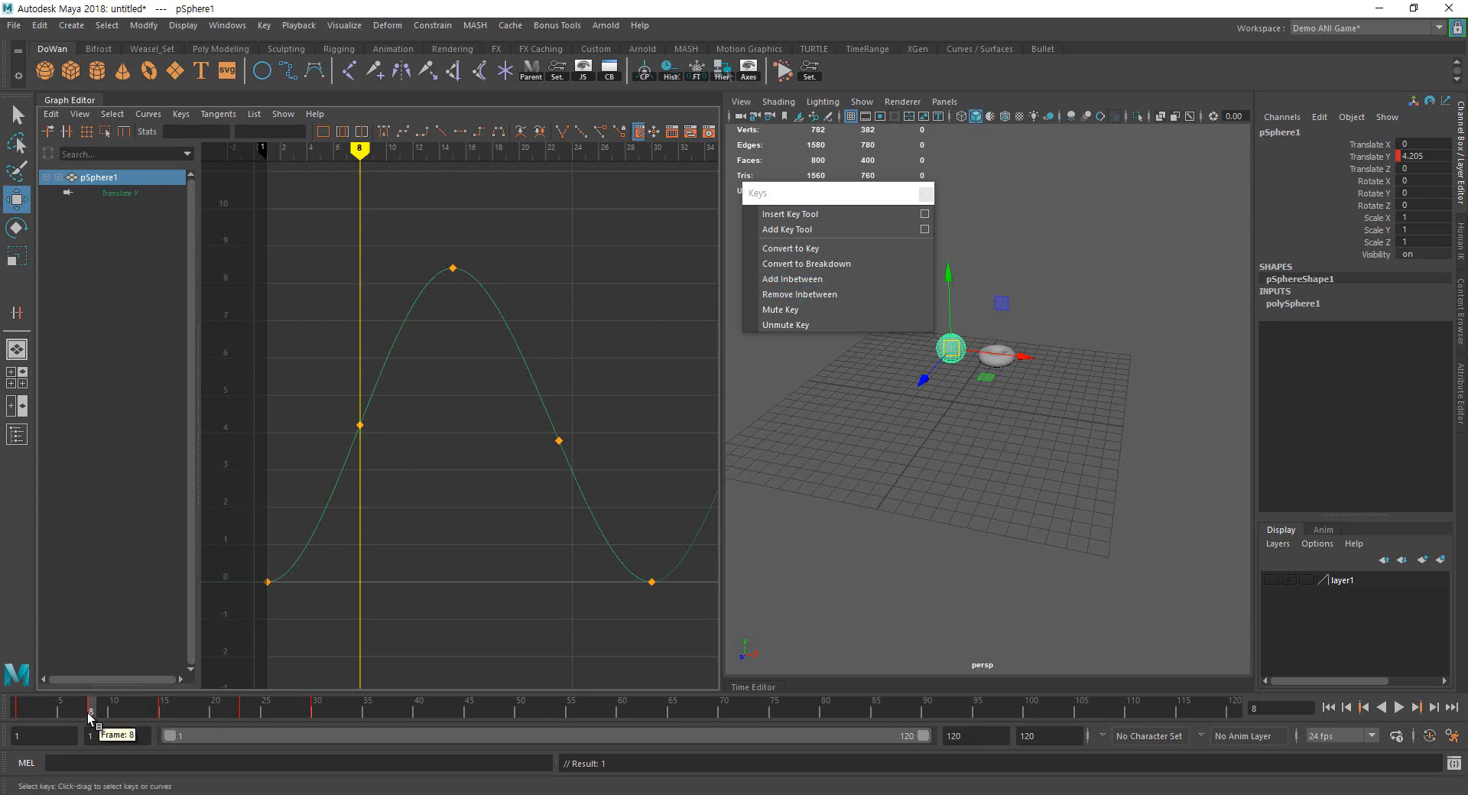
Try adding an inbetween at frame 5 and then removing one there, undoing each change
drag(90, 716, 59, 712)
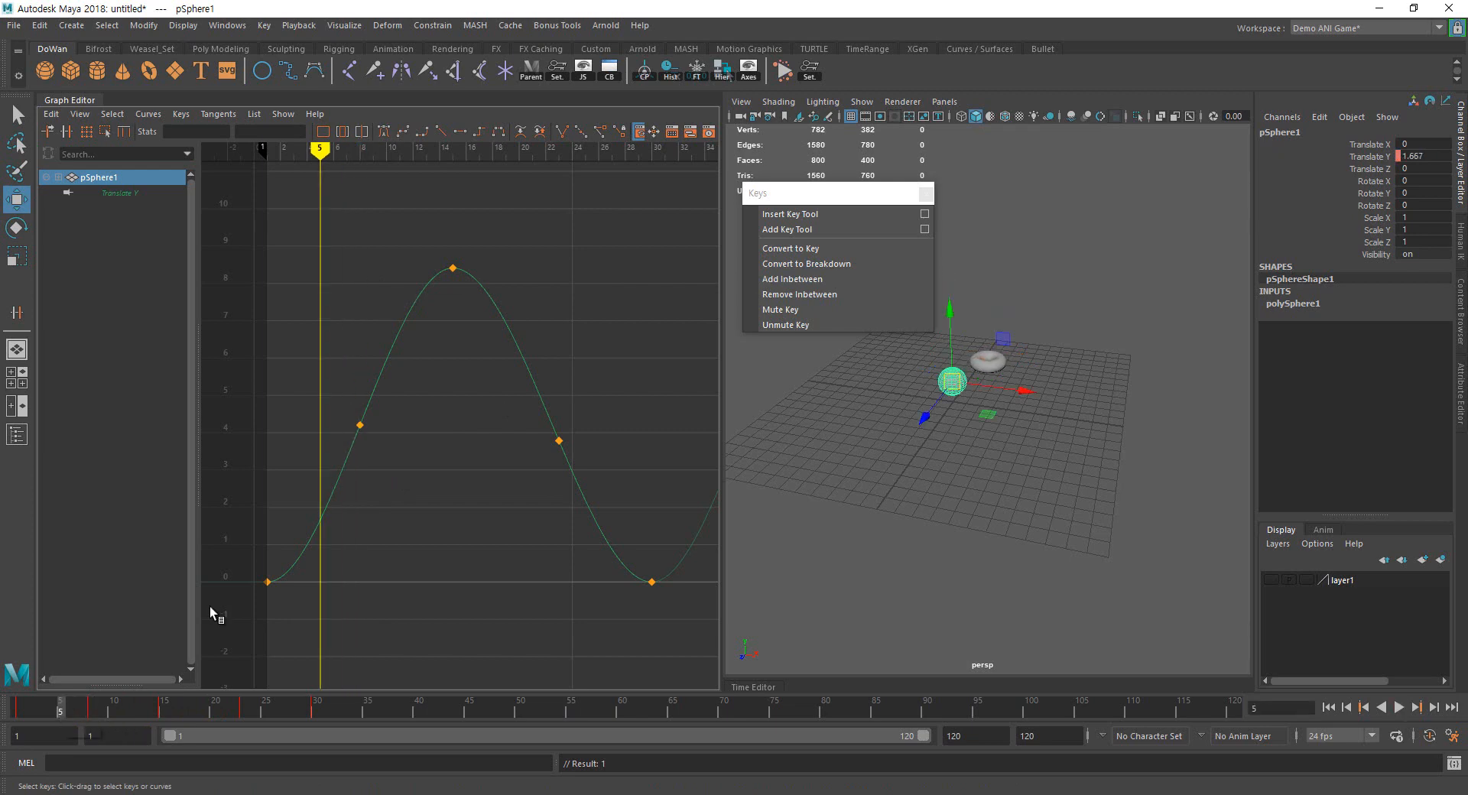
click(841, 278)
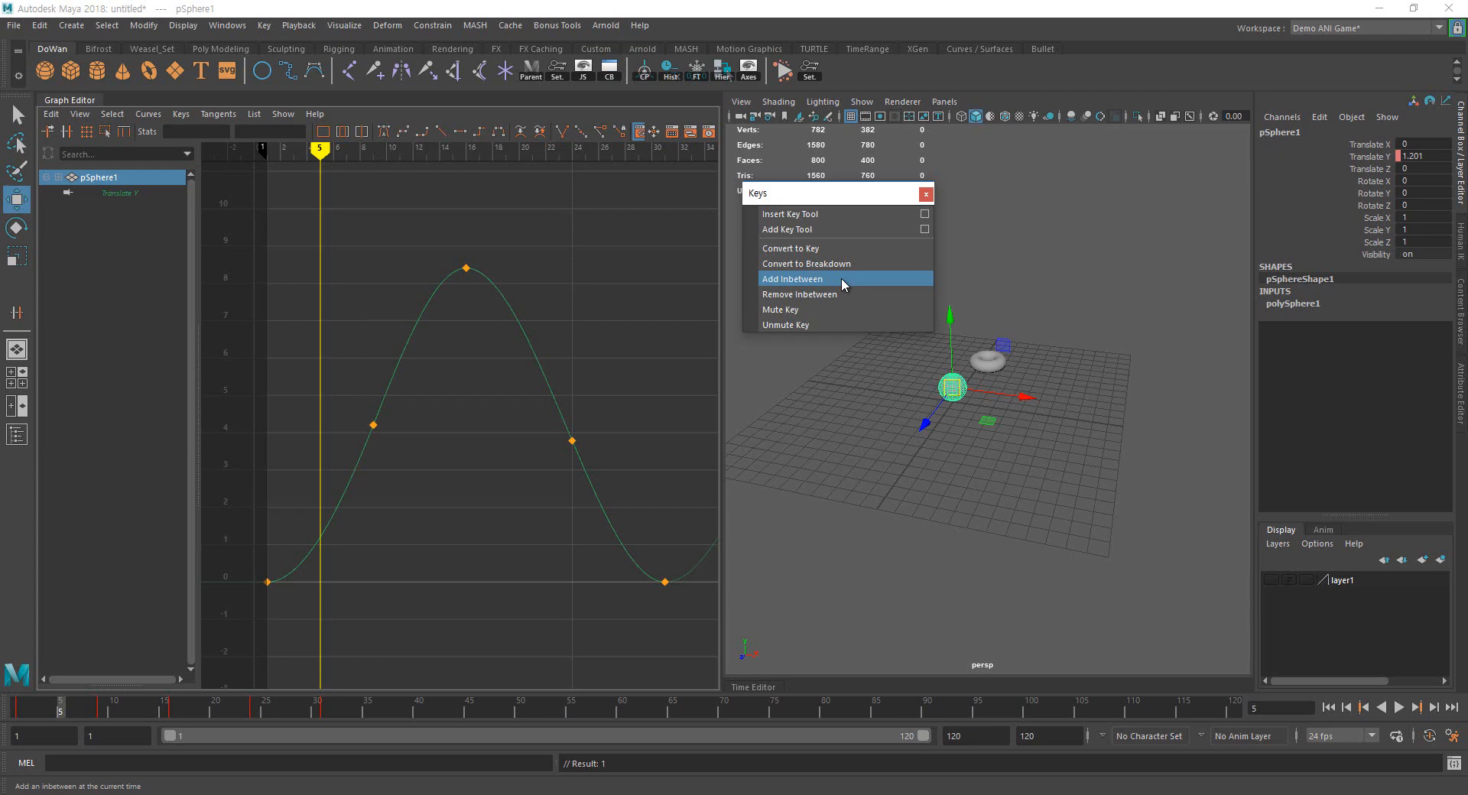
key(ctrl+z)
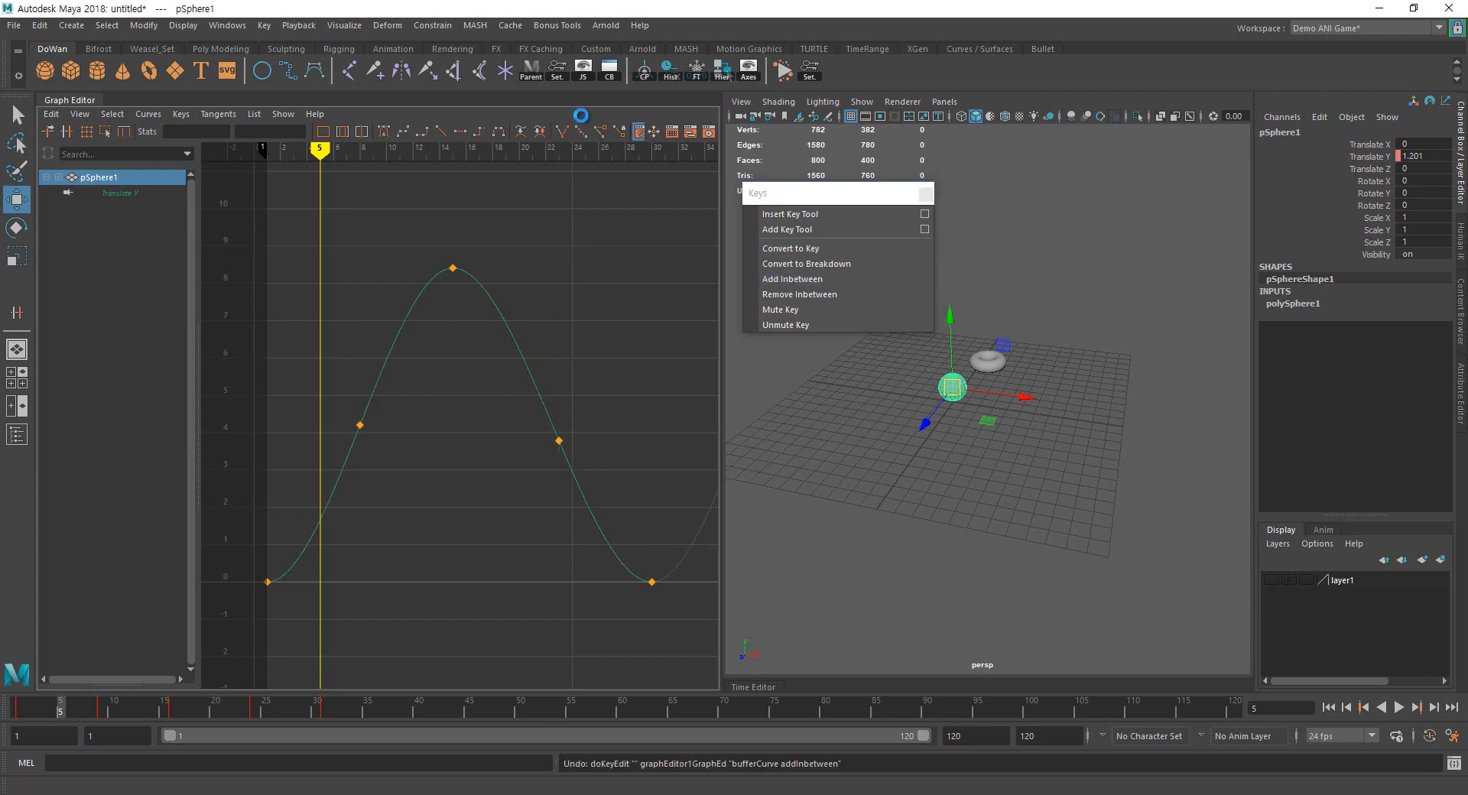
click(867, 305)
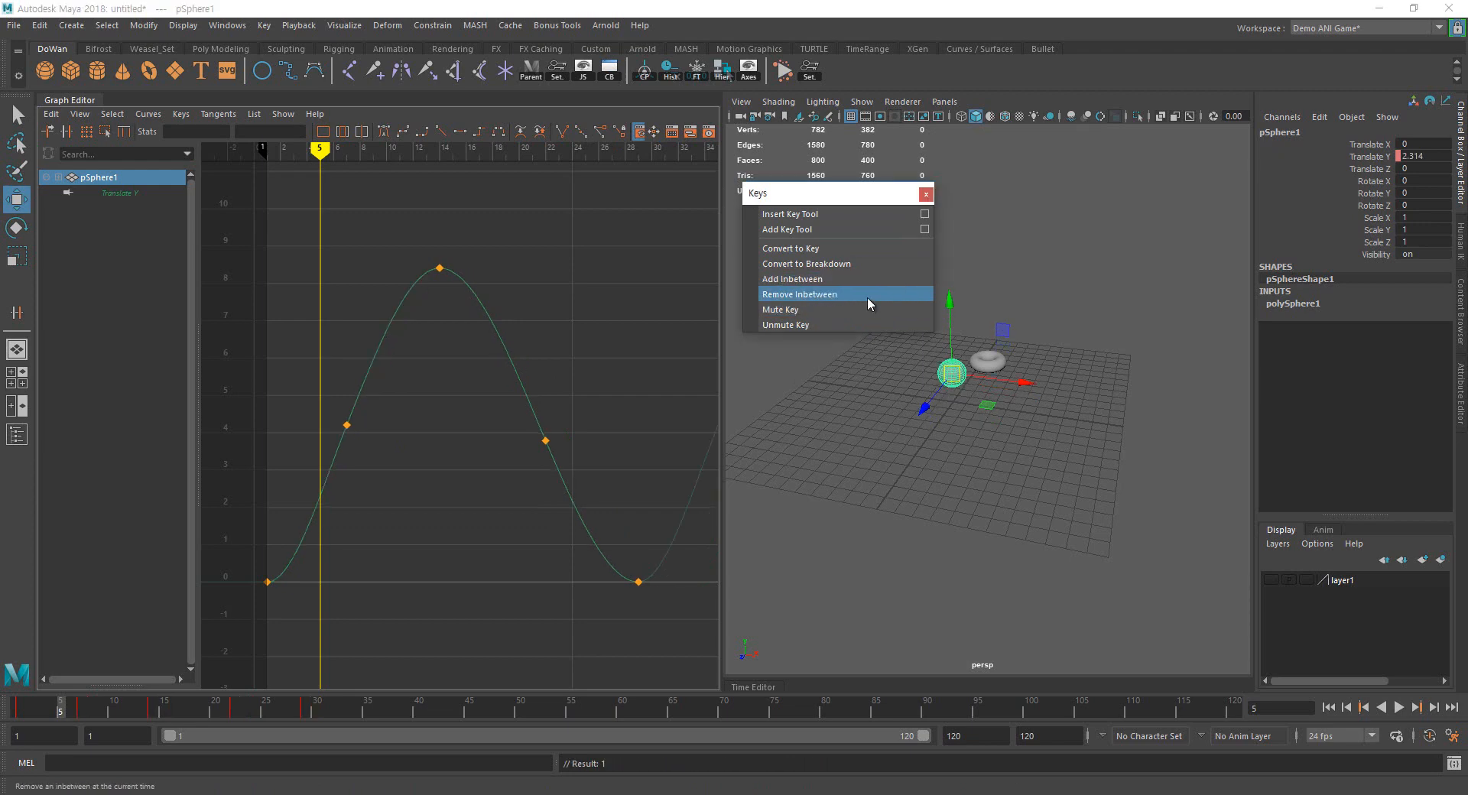
key(ctrl+z)
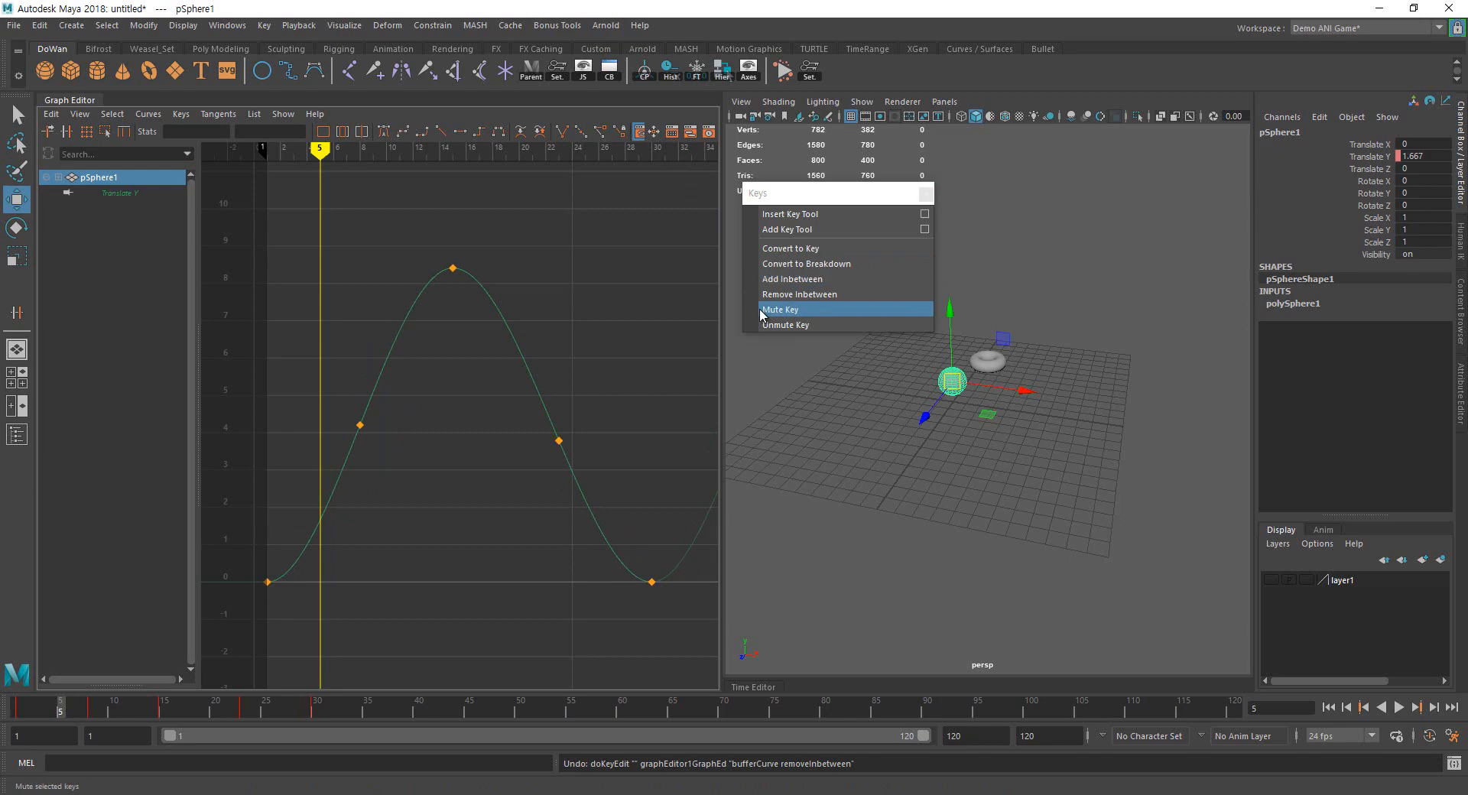
Mute the peak key at frame 15 and scrub the time to frame 18 to check the muted motion
click(149, 114)
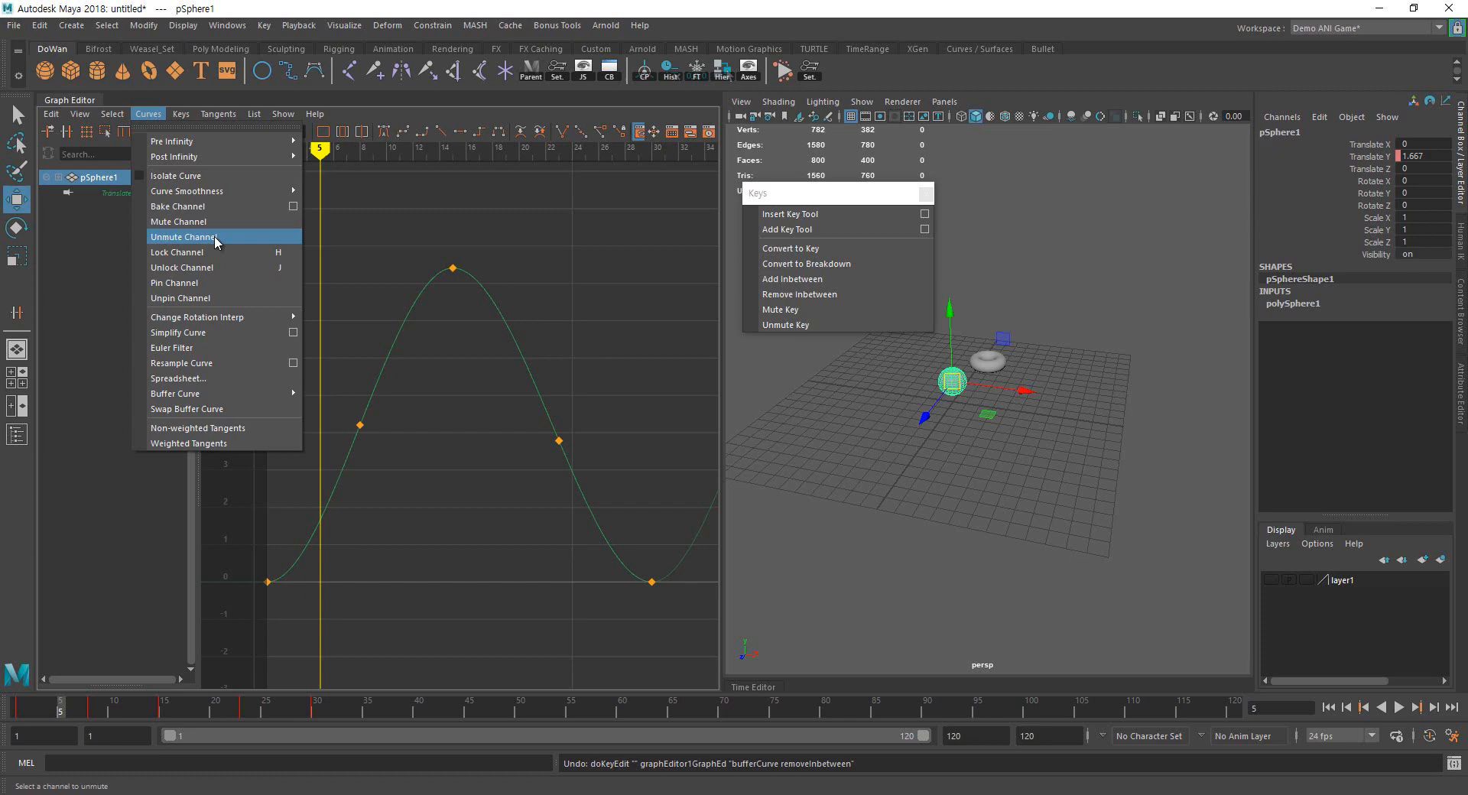
click(788, 194)
drag(788, 195, 782, 121)
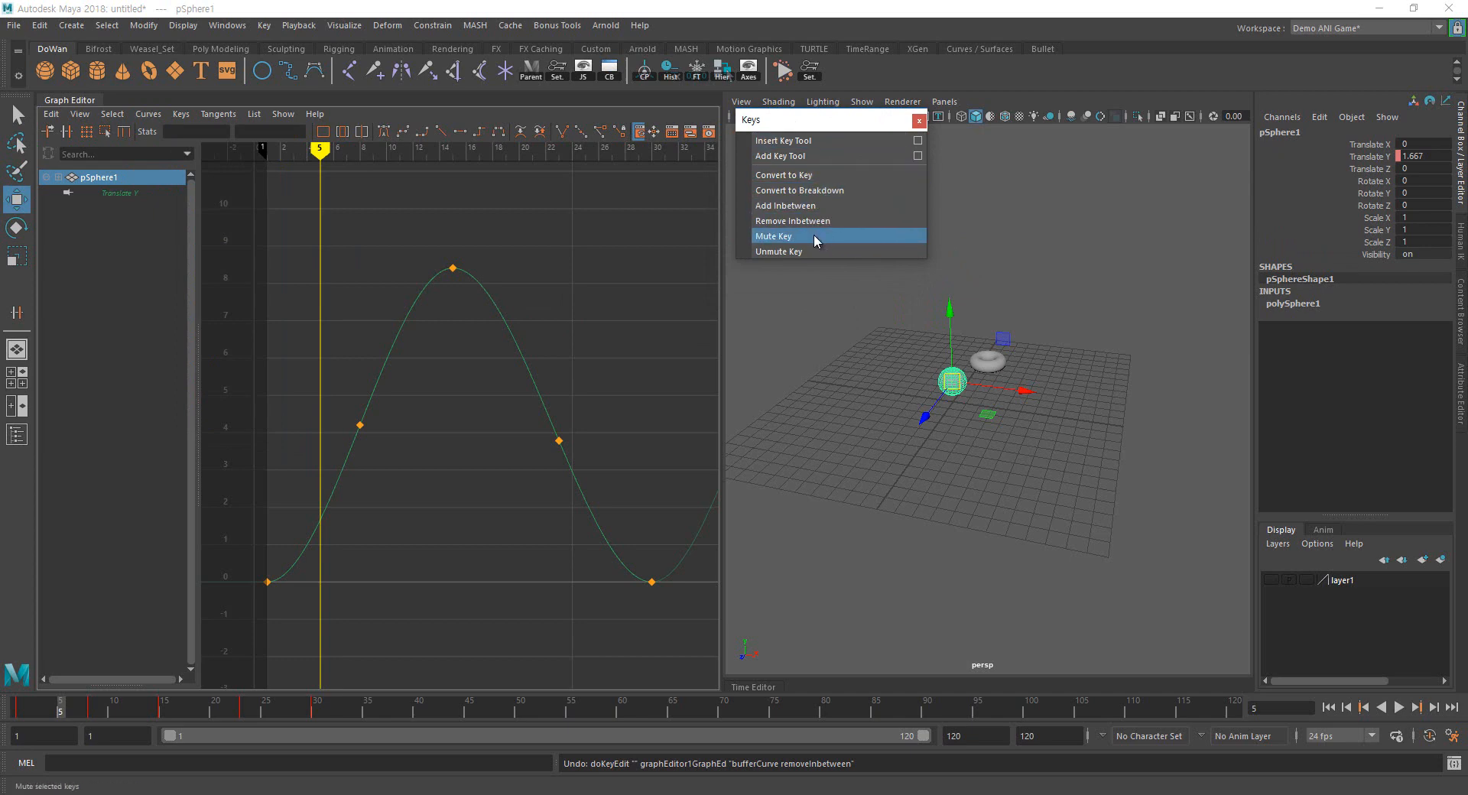
drag(386, 217, 593, 348)
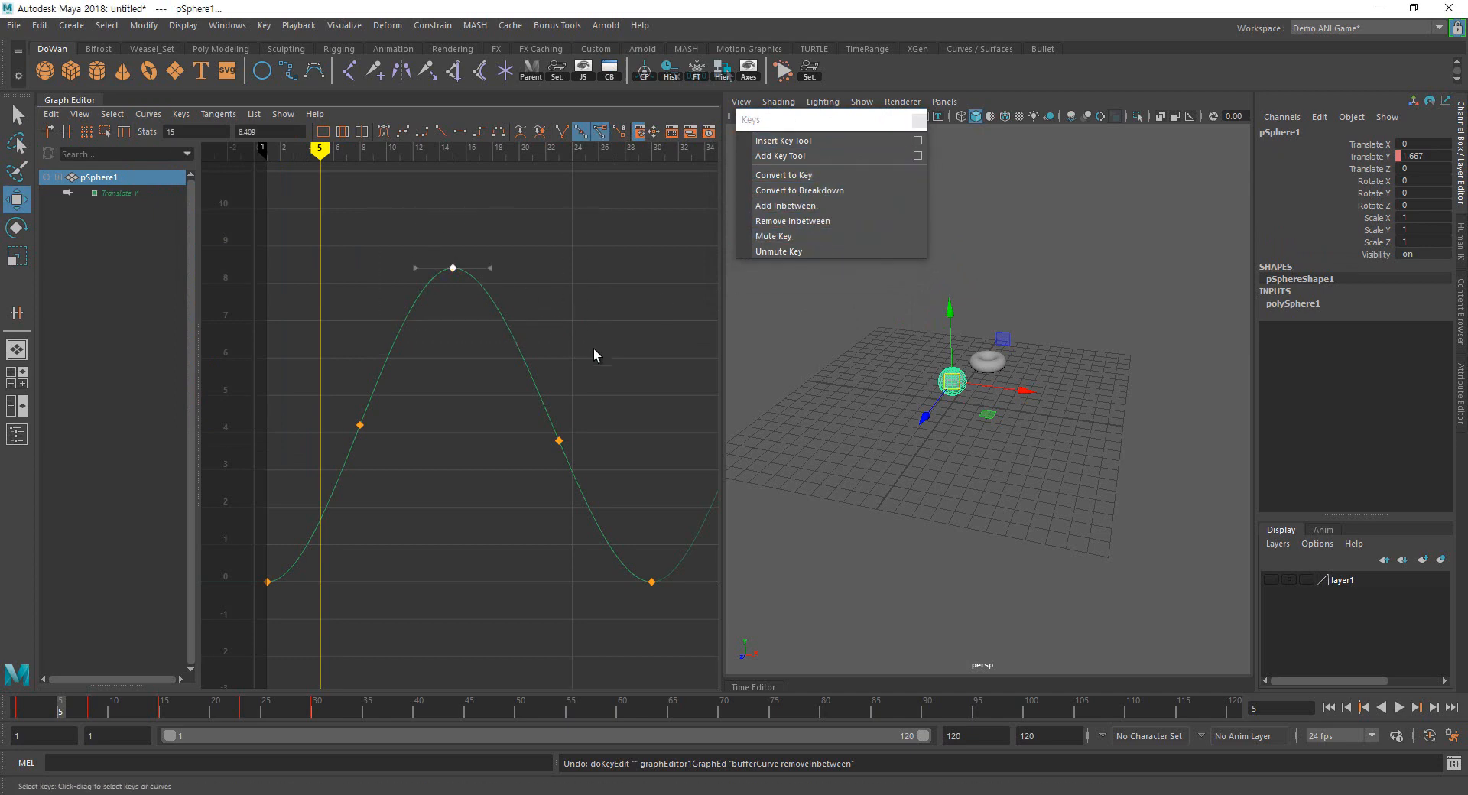
click(793, 237)
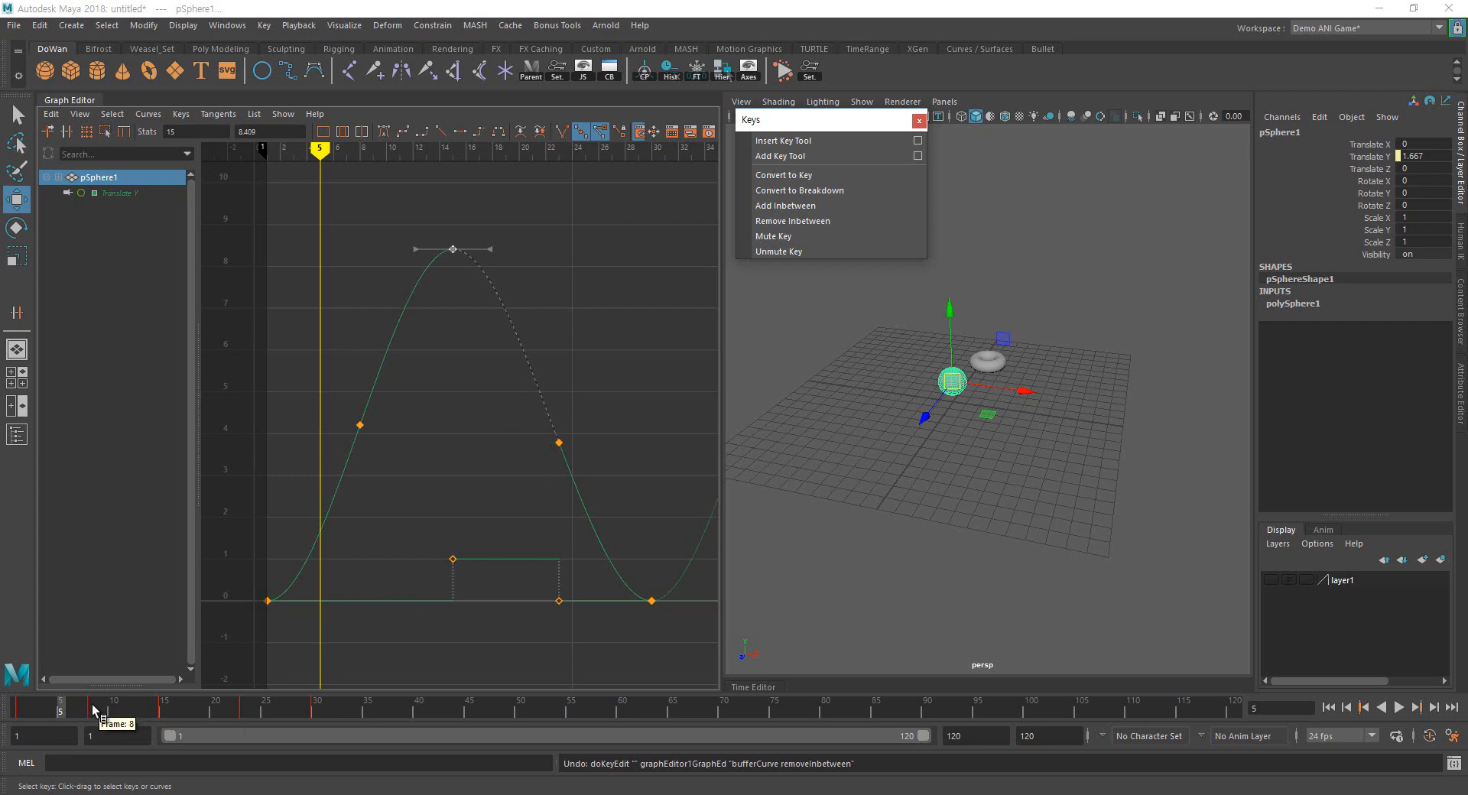
drag(108, 713, 195, 713)
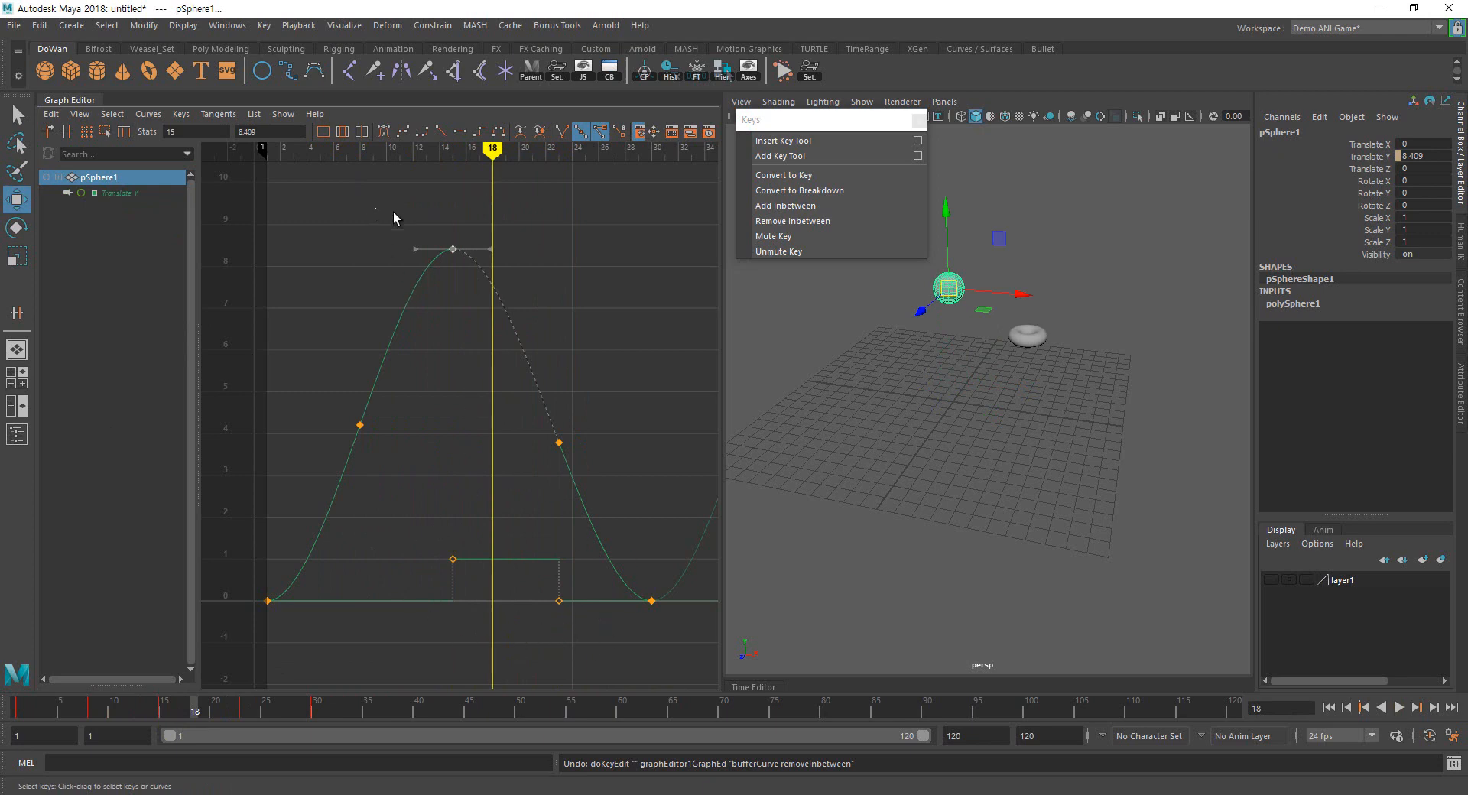
Unmute the key at frame 15 and select the leftover mute-curve keys at frames 15 and 23 for inspection
click(832, 253)
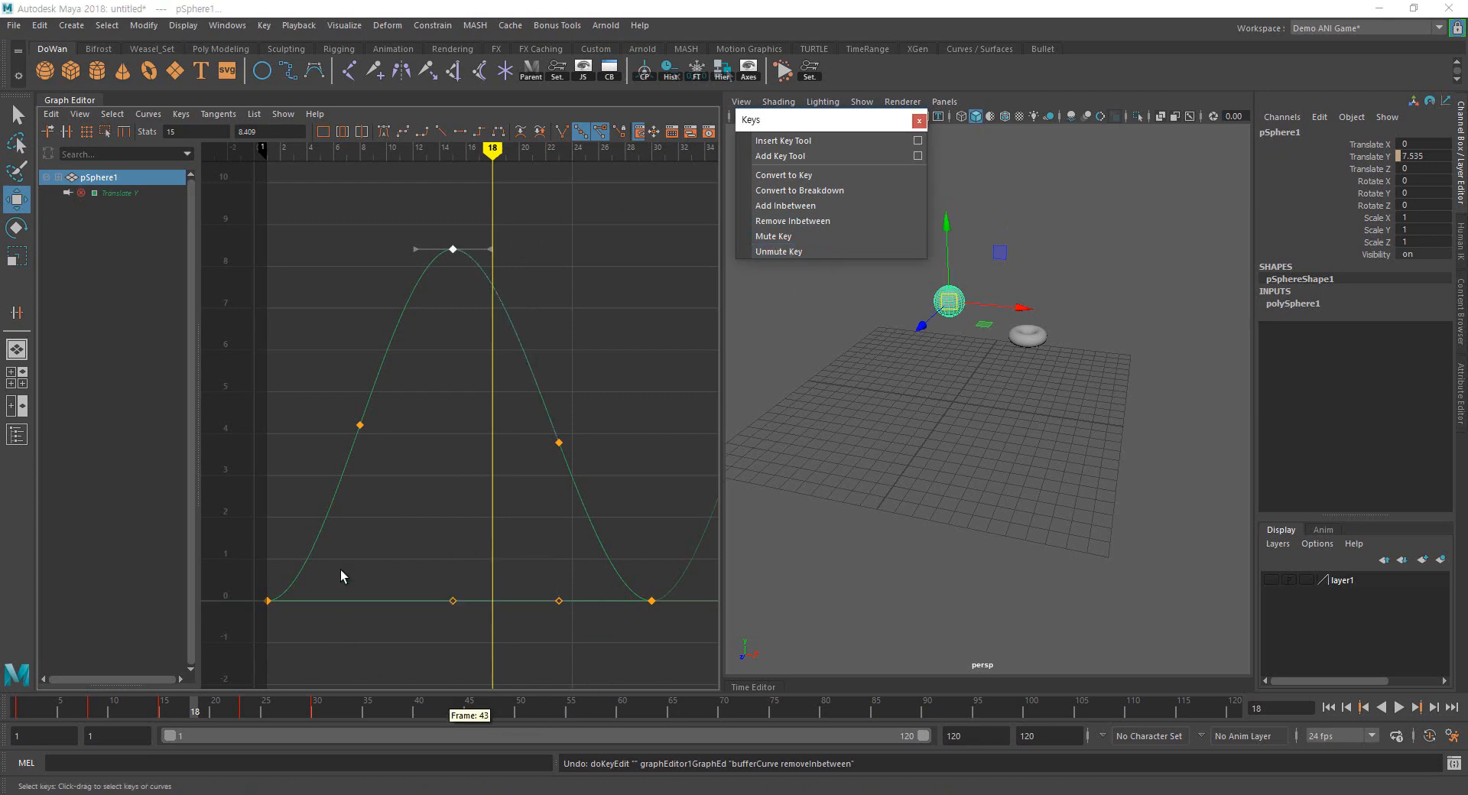
drag(441, 545, 497, 655)
drag(523, 555, 547, 636)
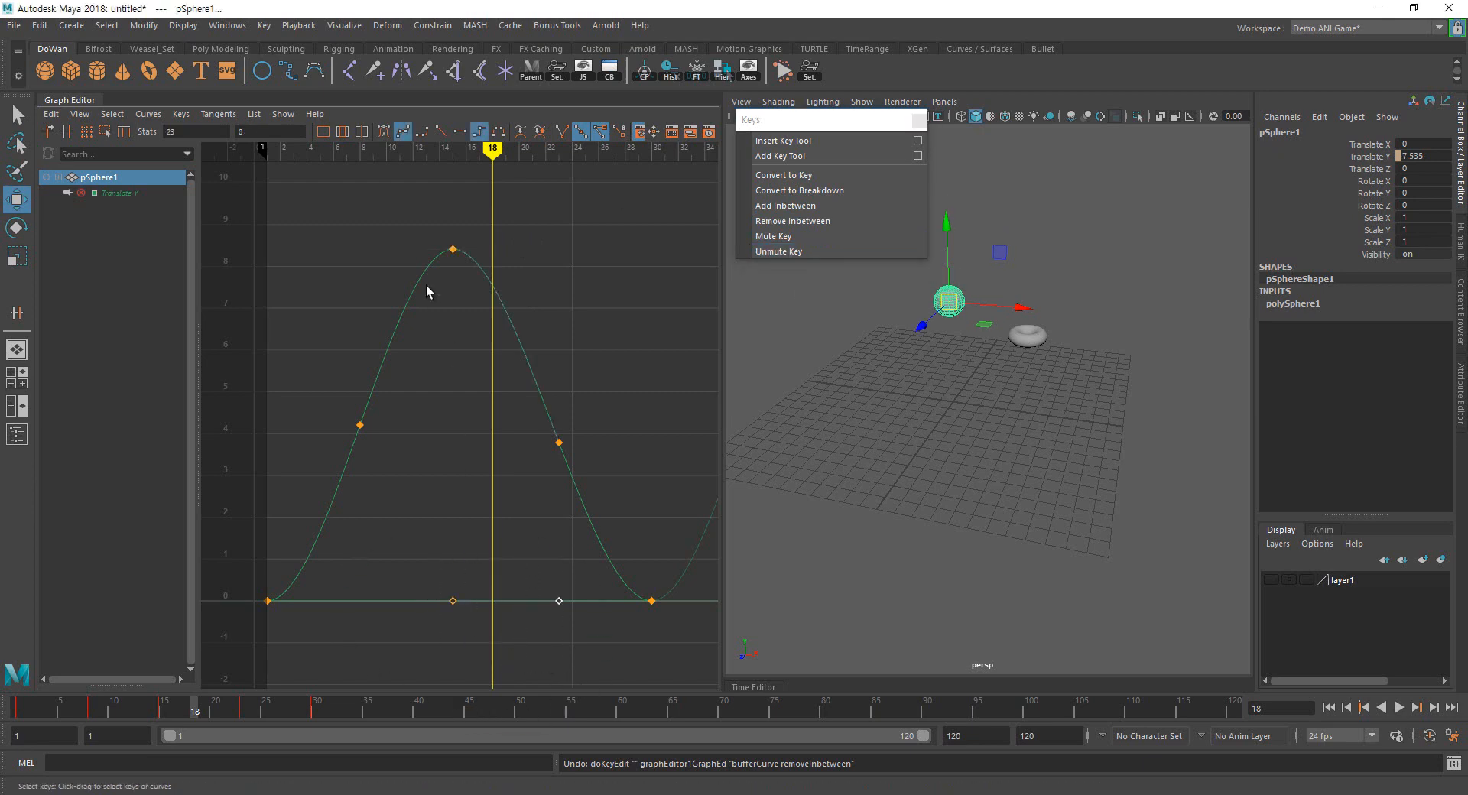
drag(425, 228, 505, 298)
drag(386, 543, 466, 636)
Remove the leftover mute curve from the sphere's Translate Y by unmuting the channel
click(148, 113)
click(164, 237)
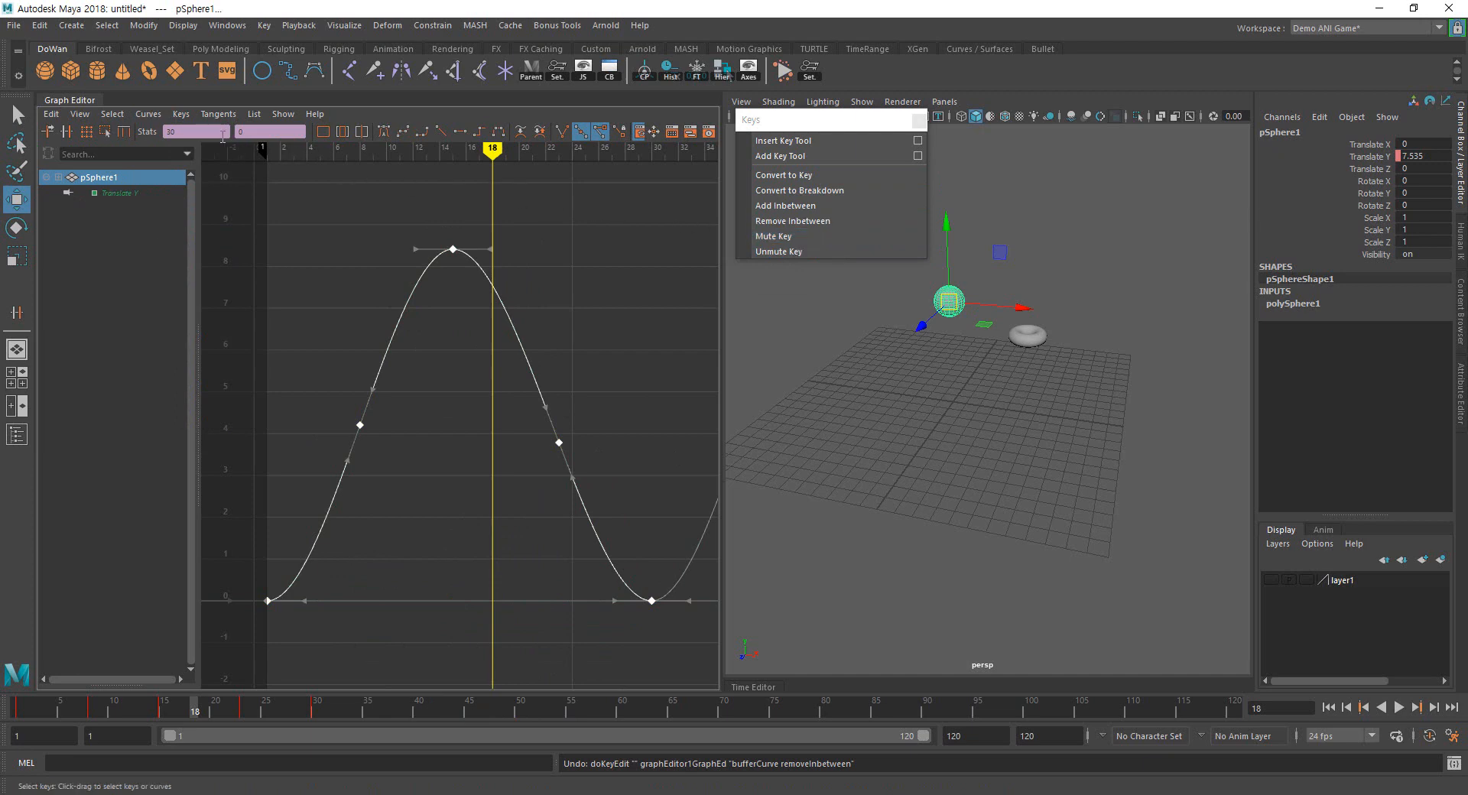
click(148, 113)
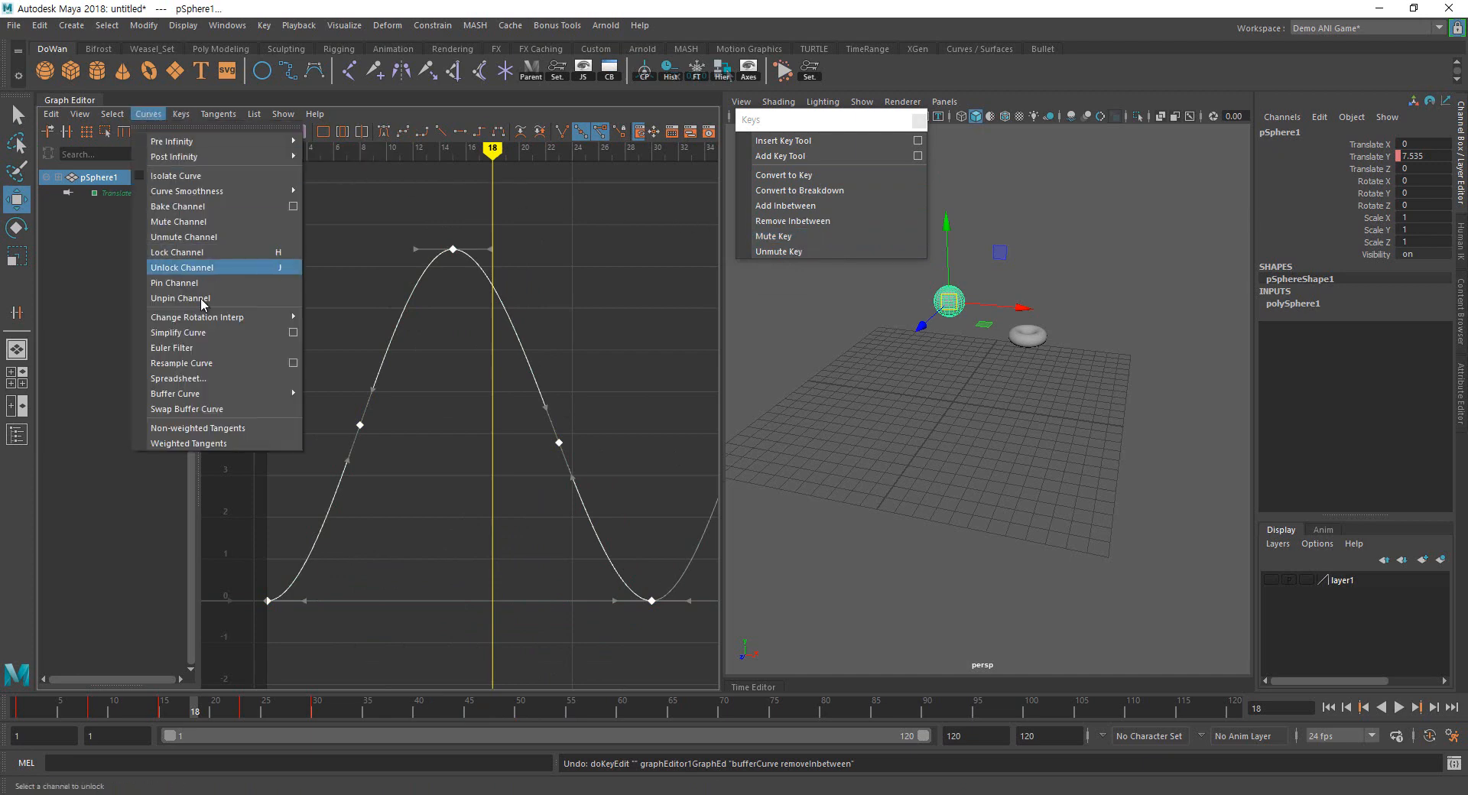
click(208, 226)
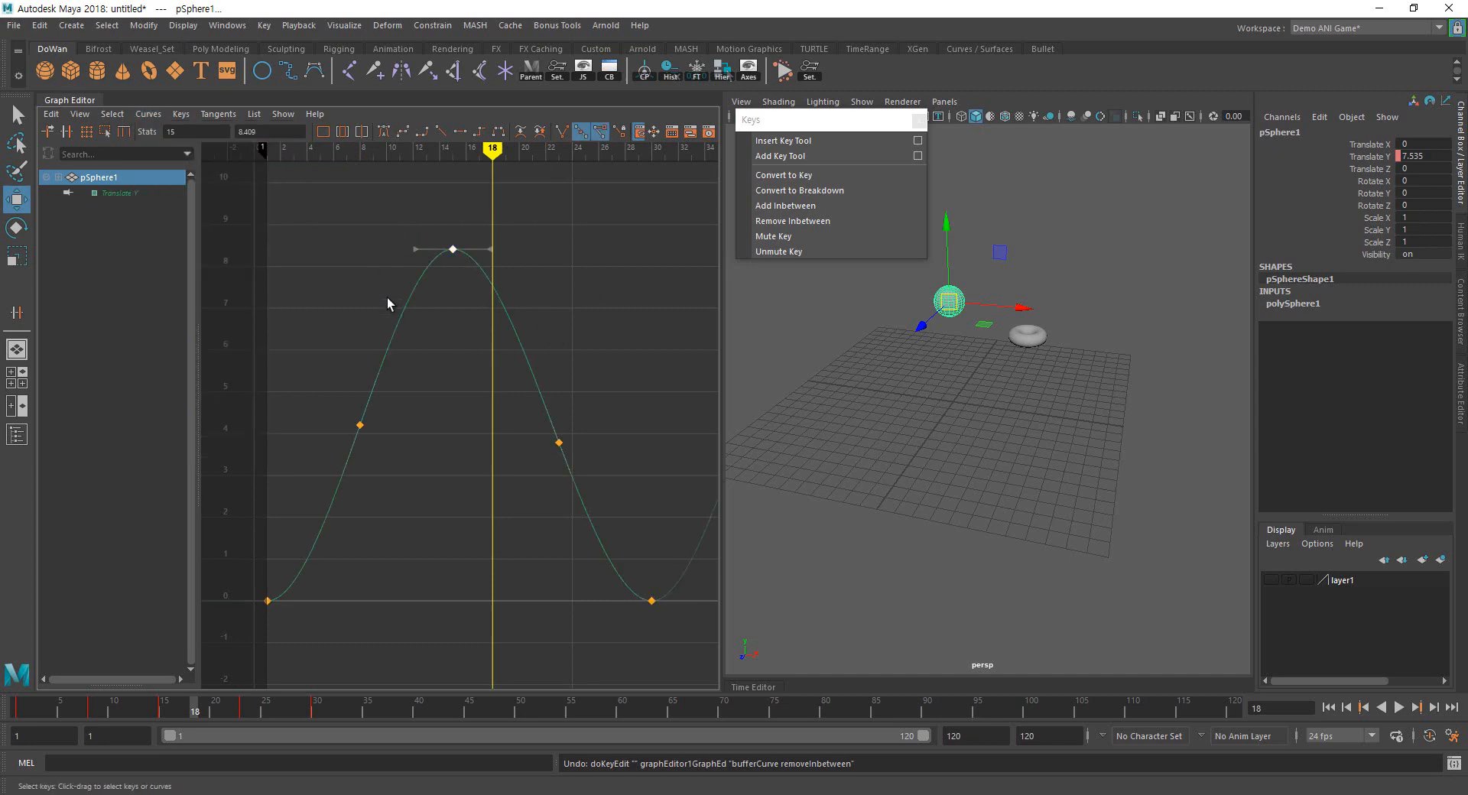
Mute the selected peak key at frame 15 again and unmute it
click(849, 235)
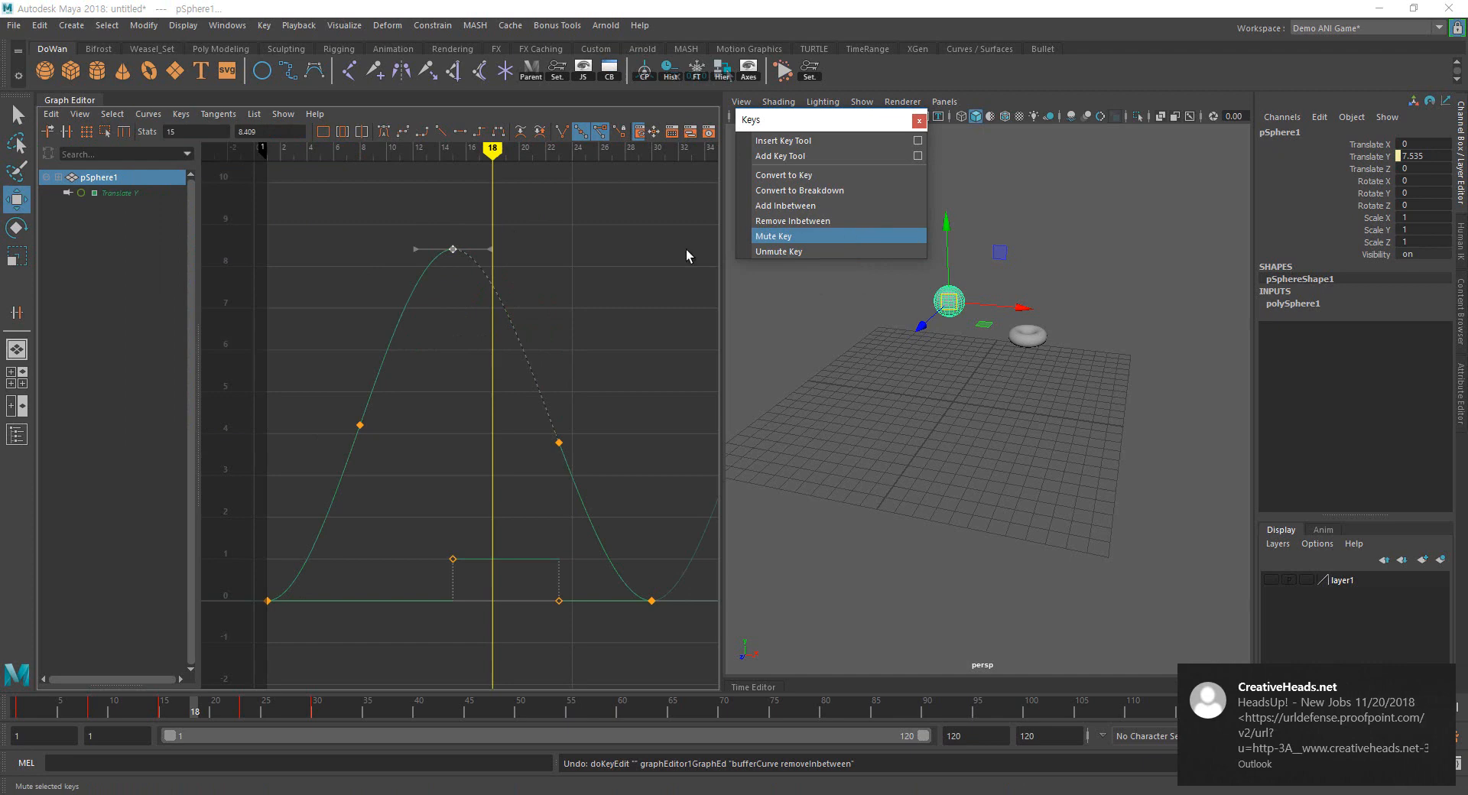
click(766, 254)
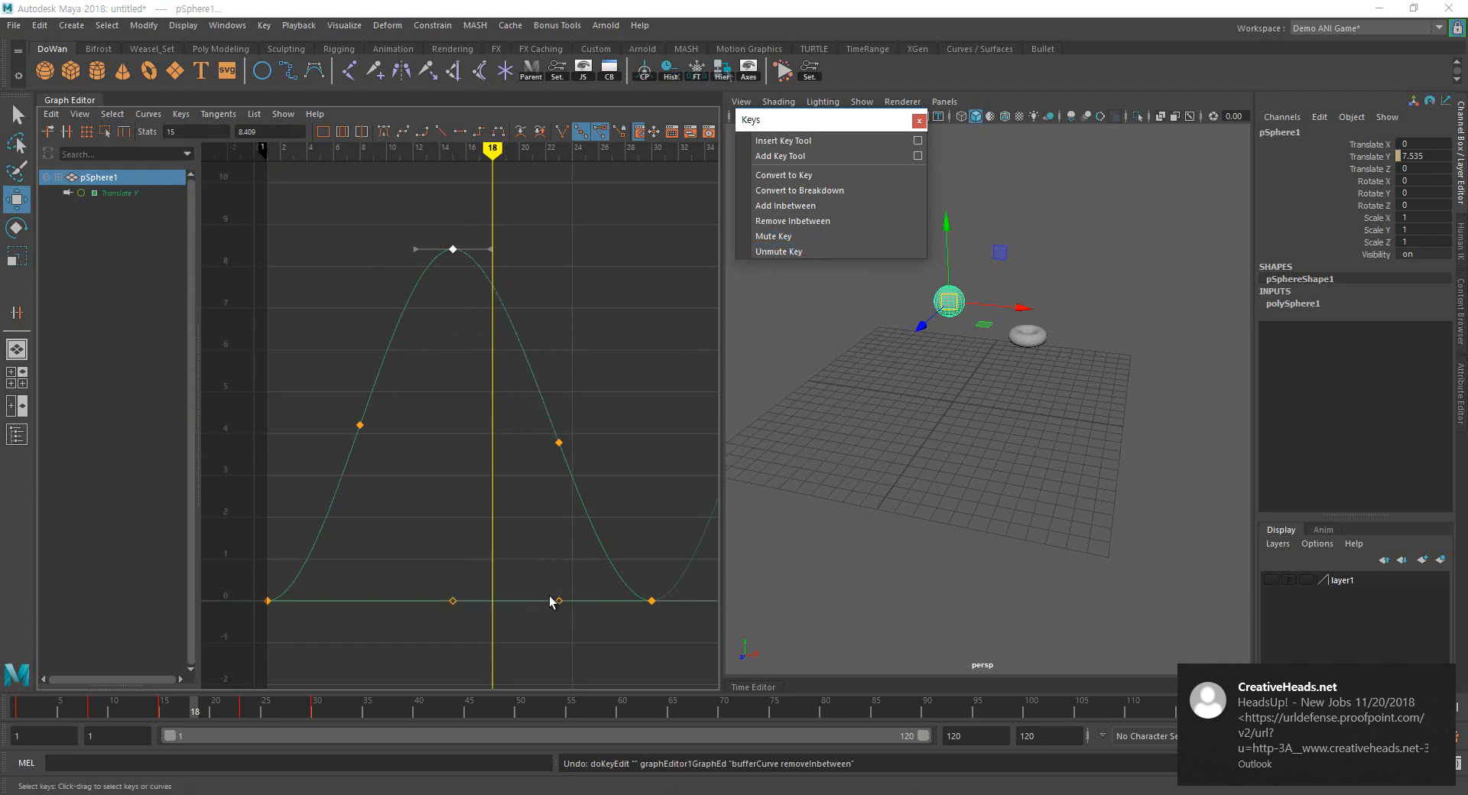
Unmute the sphere's Translate Y channel to remove the leftover mute curve
click(149, 114)
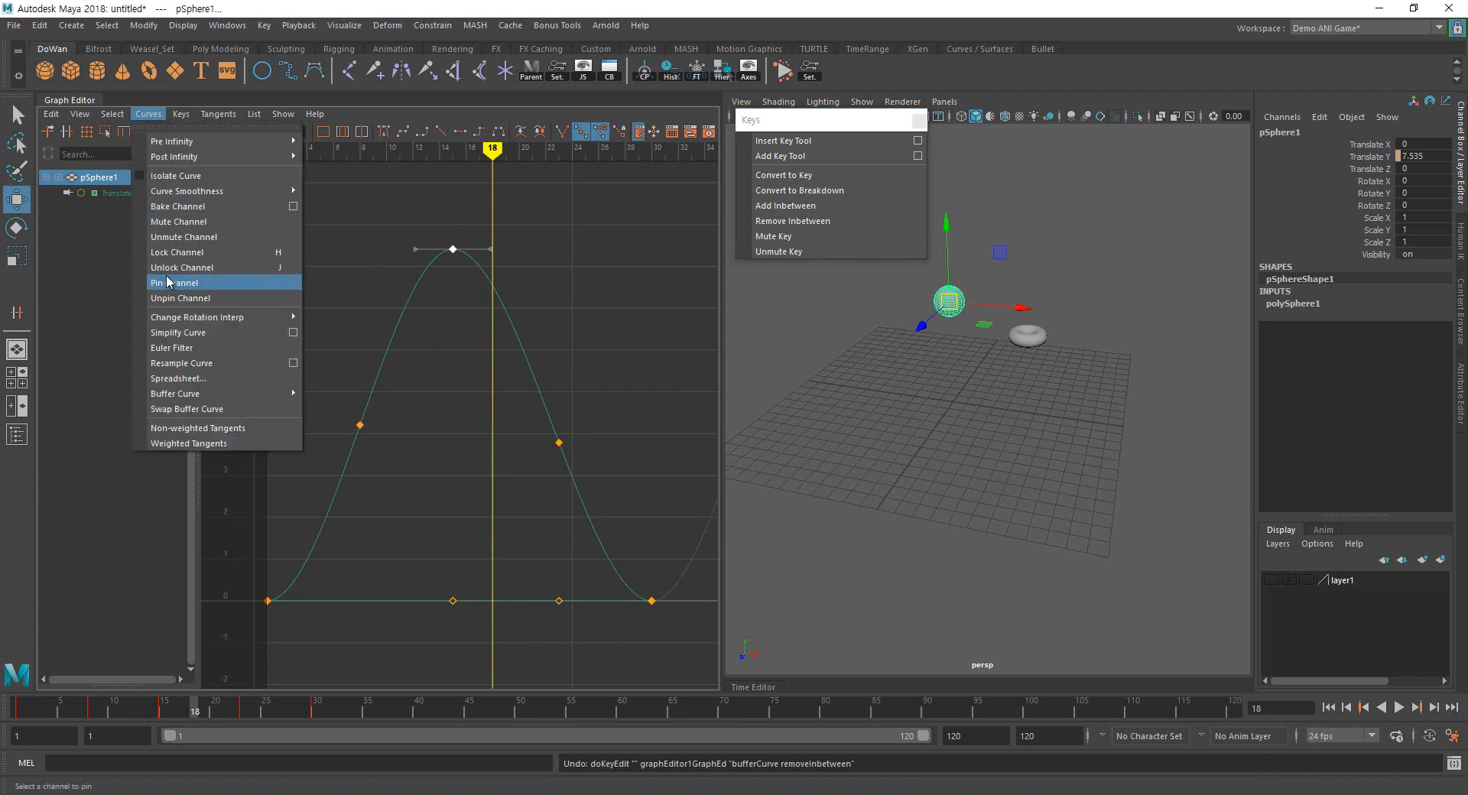
click(189, 235)
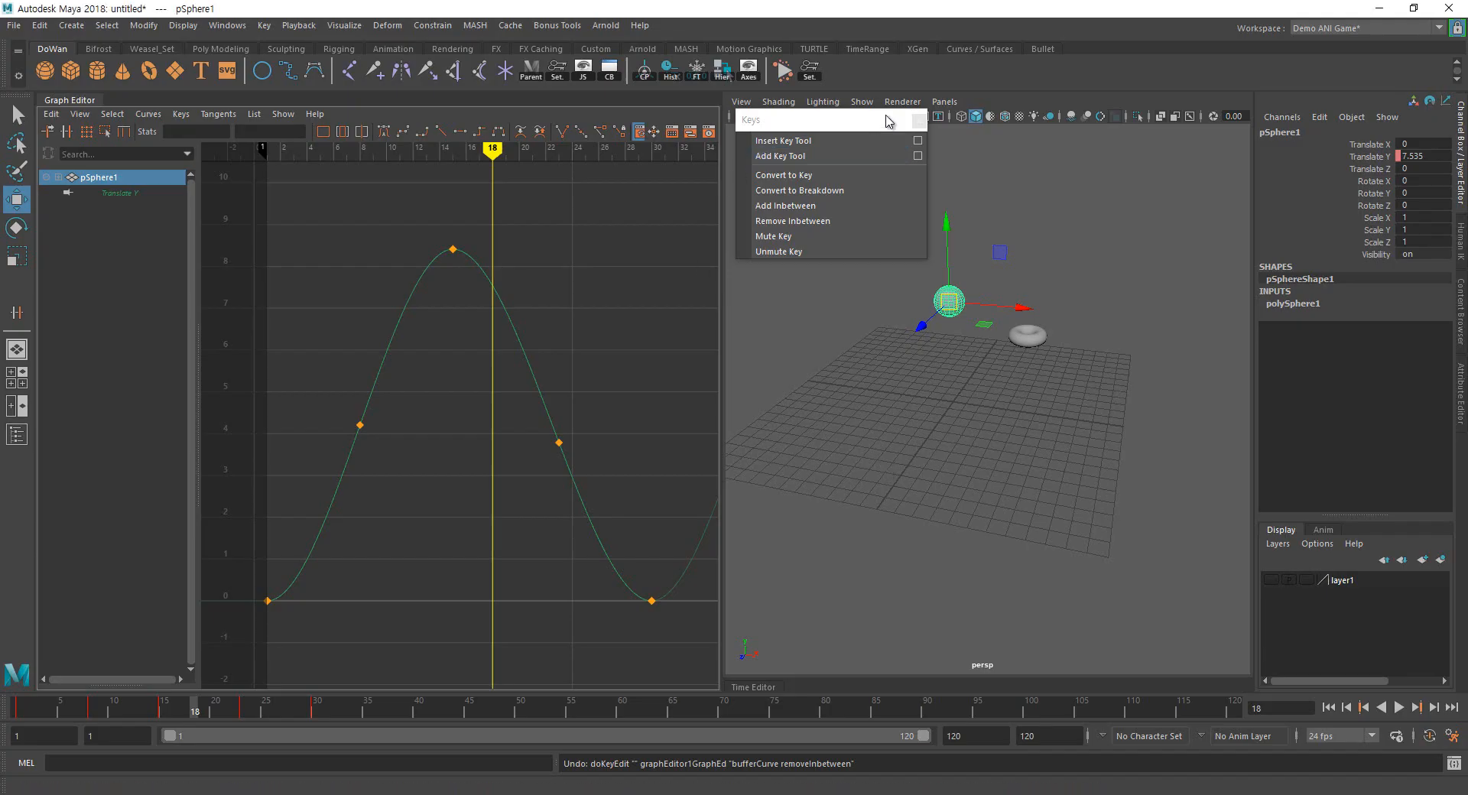
Close the floating Keys menu and tear off the Tangents menu over the viewport
click(922, 121)
click(218, 114)
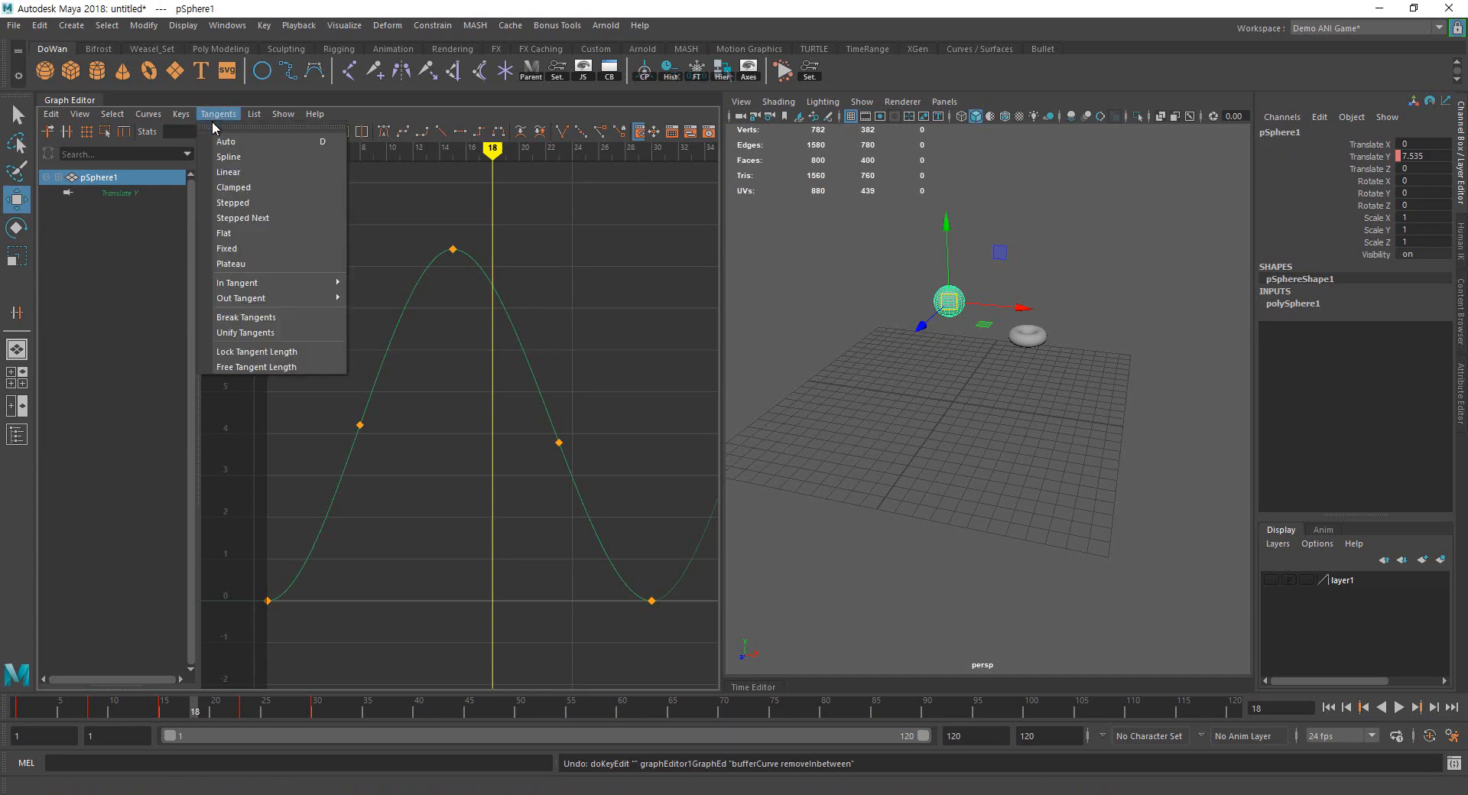
click(212, 124)
drag(269, 156, 806, 160)
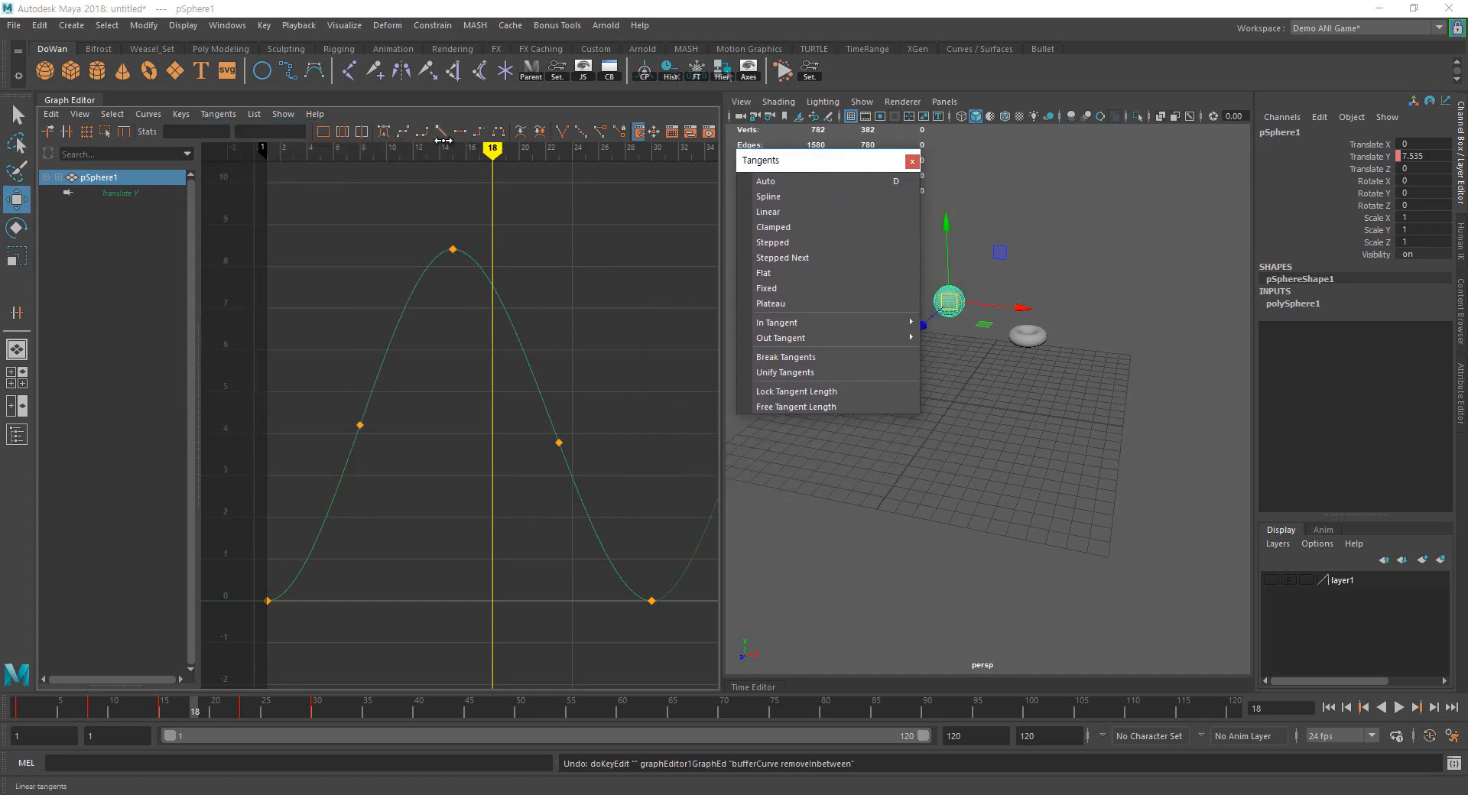
Select all keys of the Translate Y curve and try Spline, Linear and Clamped tangents on them
drag(409, 216, 515, 333)
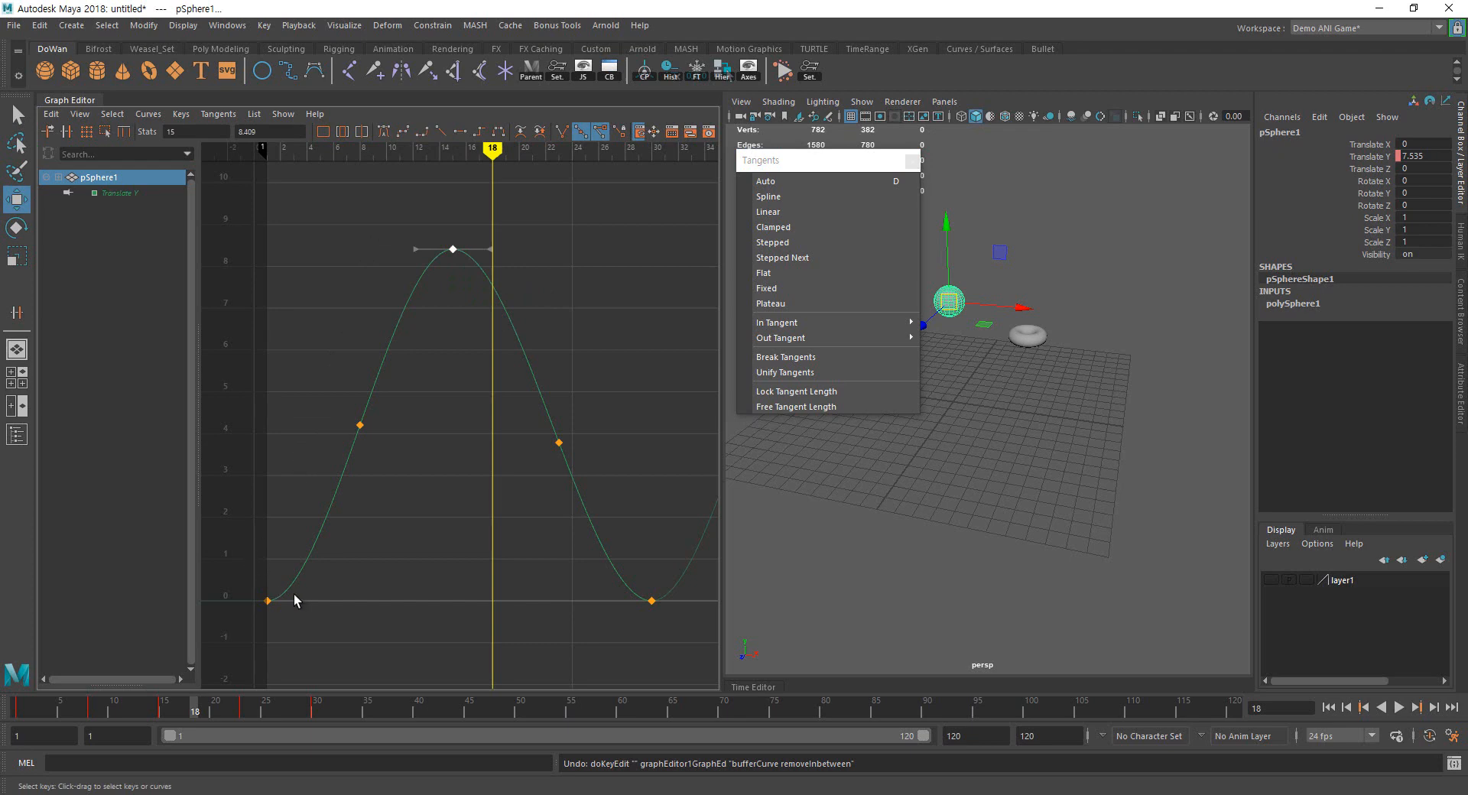
click(312, 530)
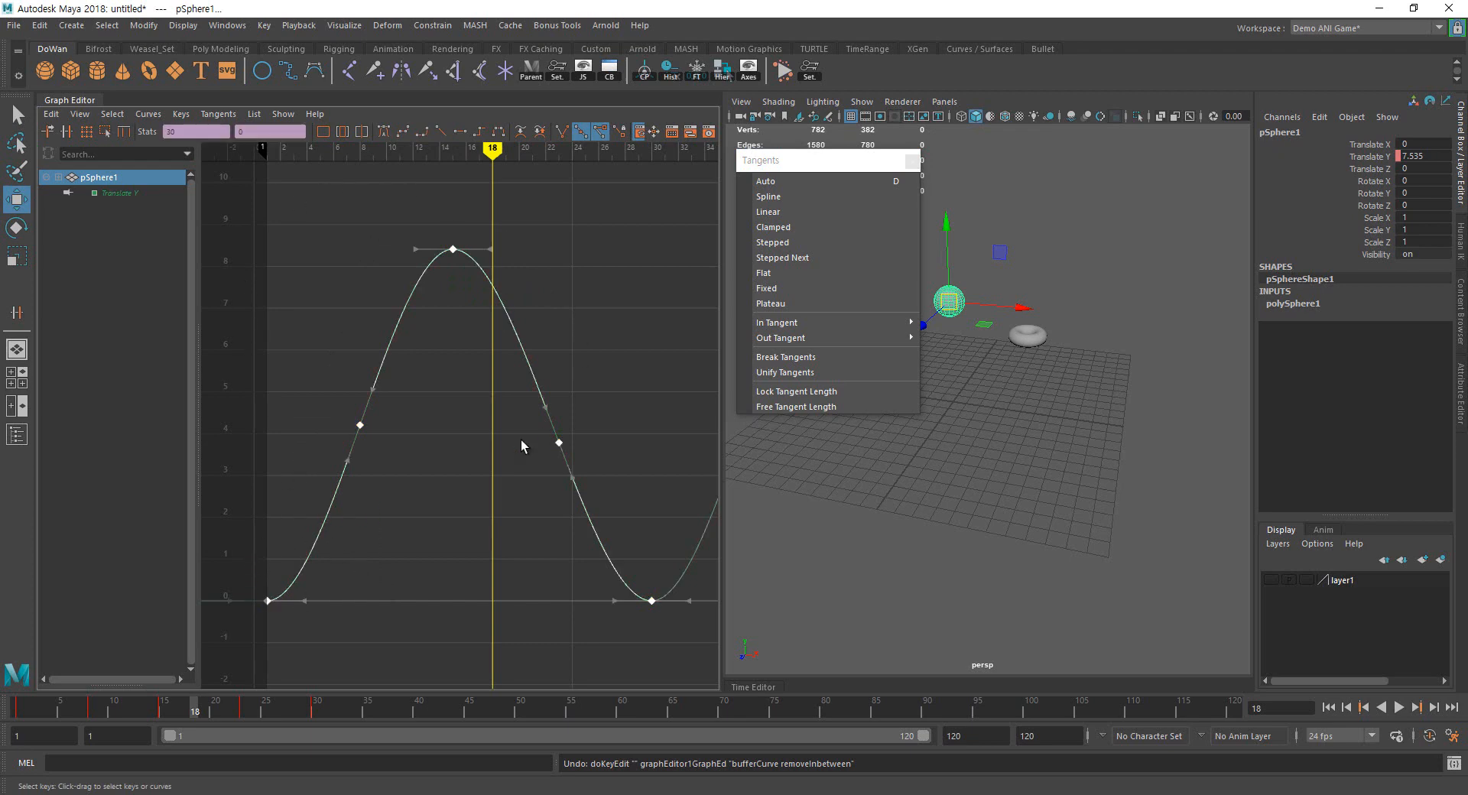
click(804, 181)
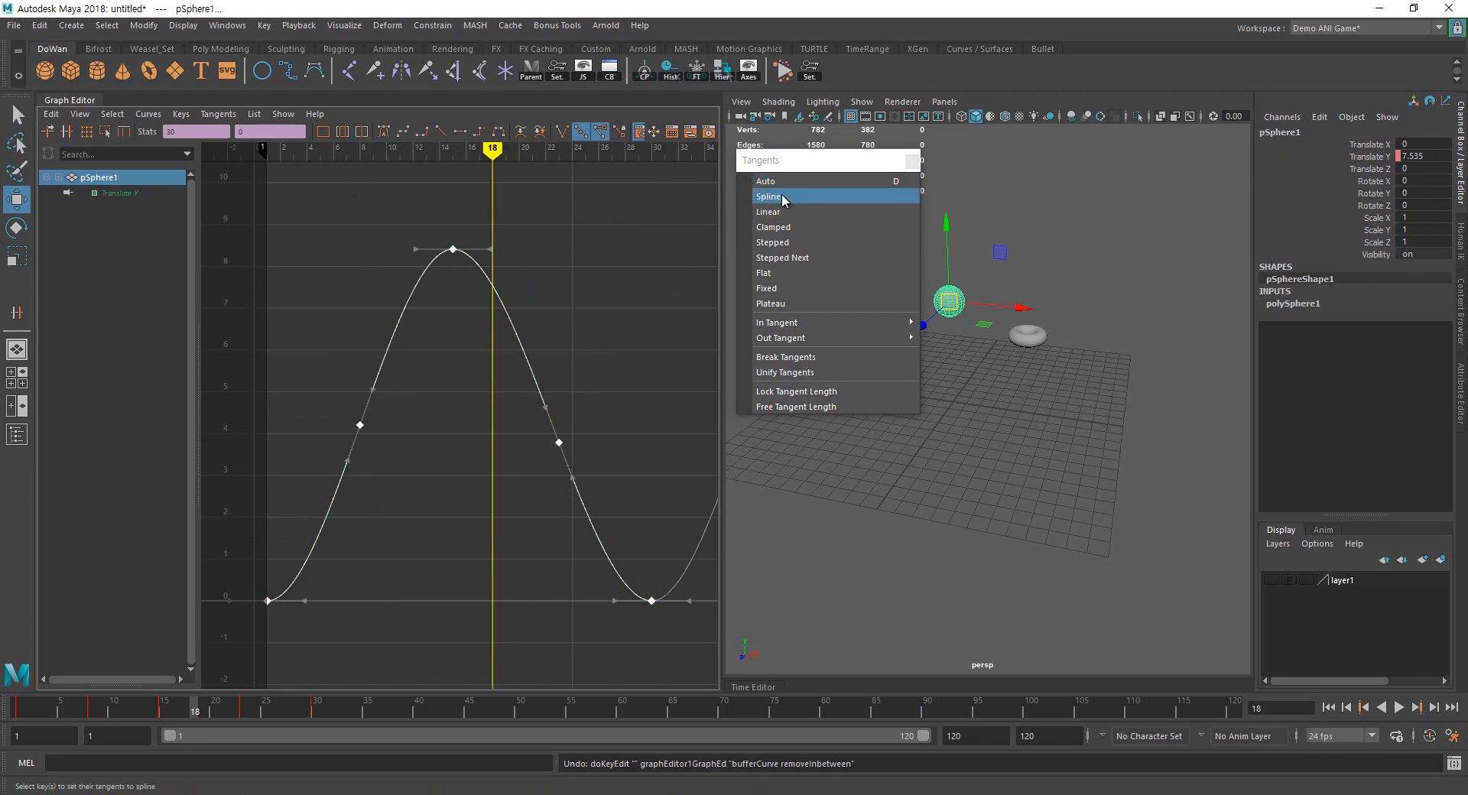
click(768, 212)
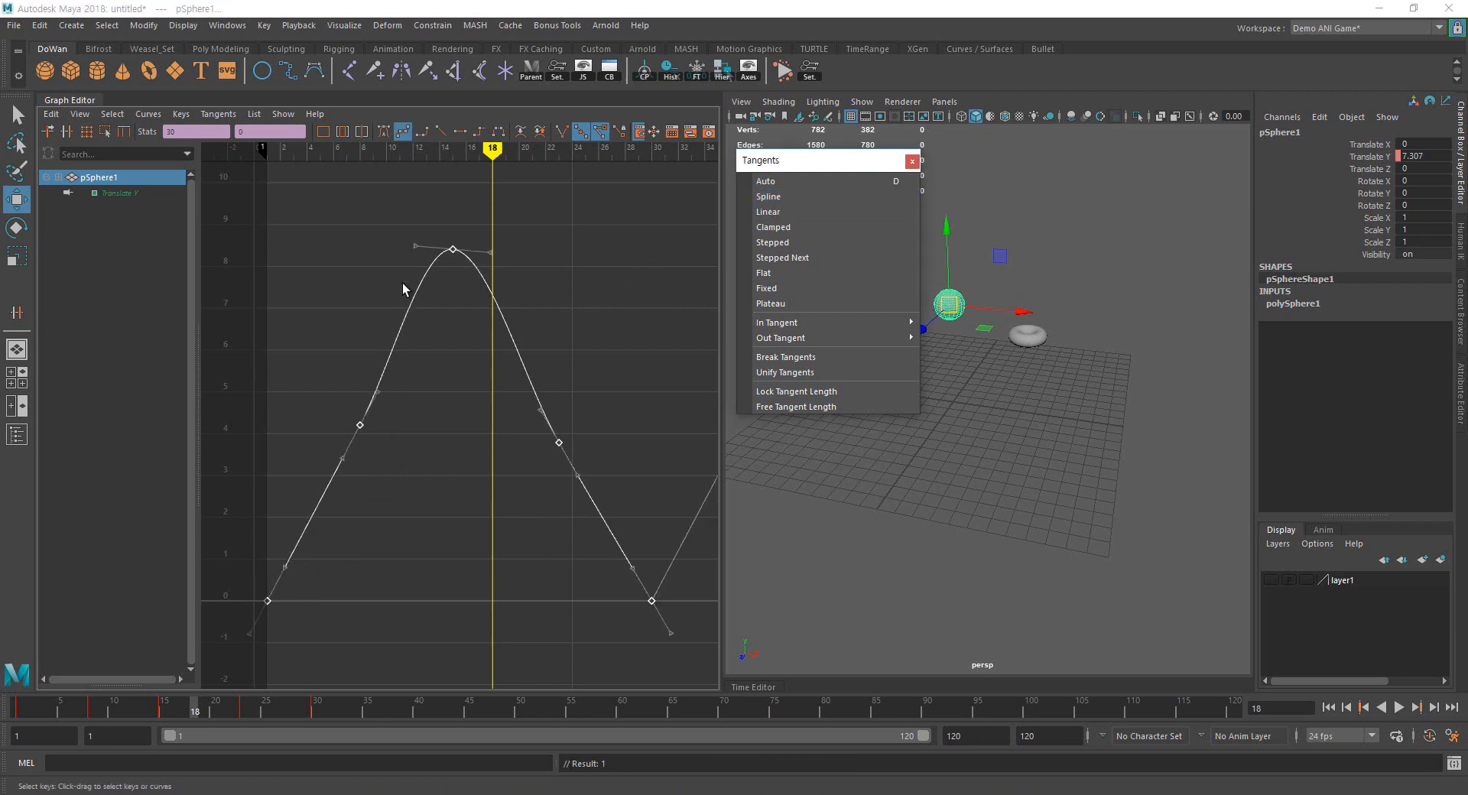
click(801, 209)
click(801, 225)
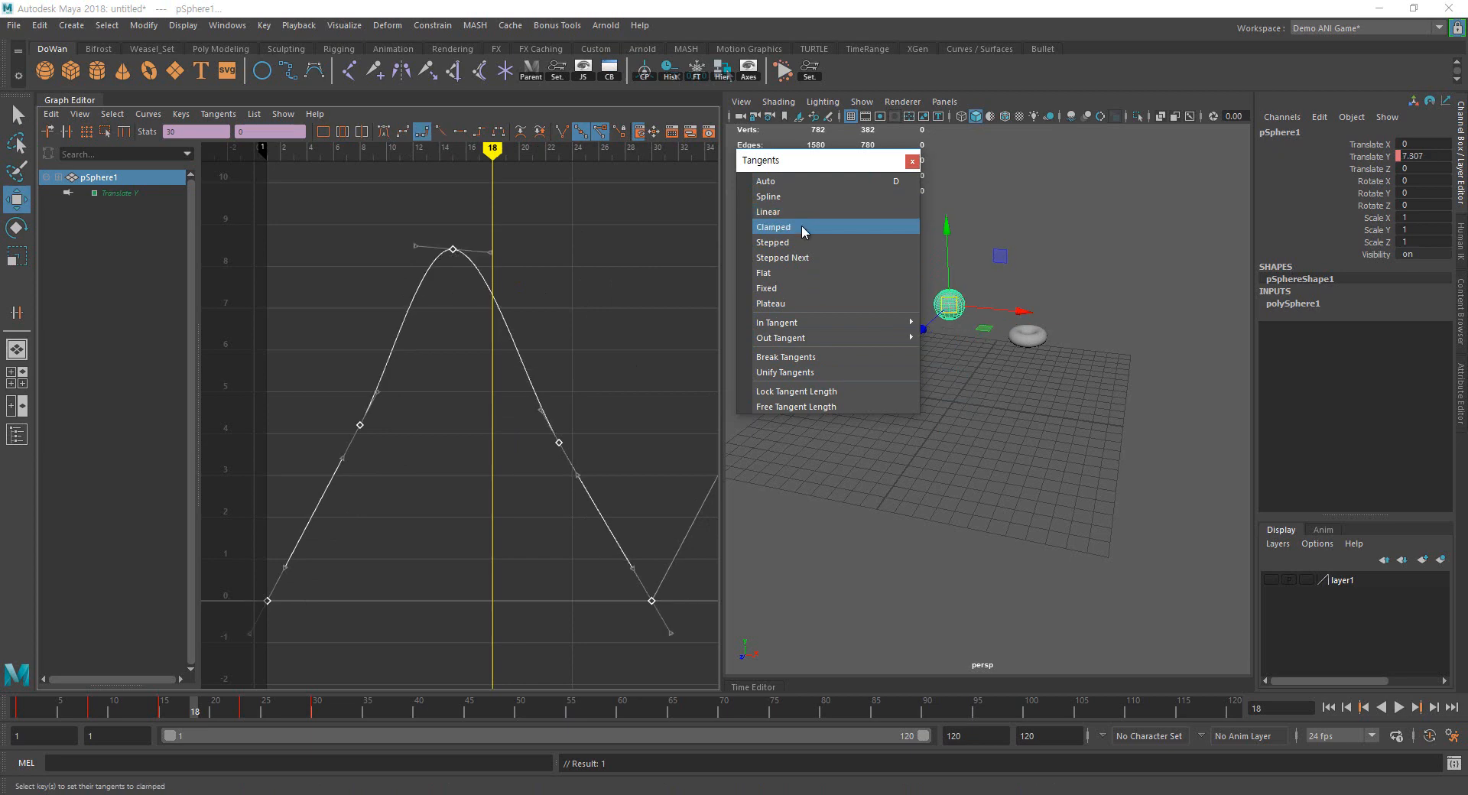
Try Stepped, Stepped Next, Flat and Plateau tangents on the whole curve and finish by setting Auto tangents
click(800, 243)
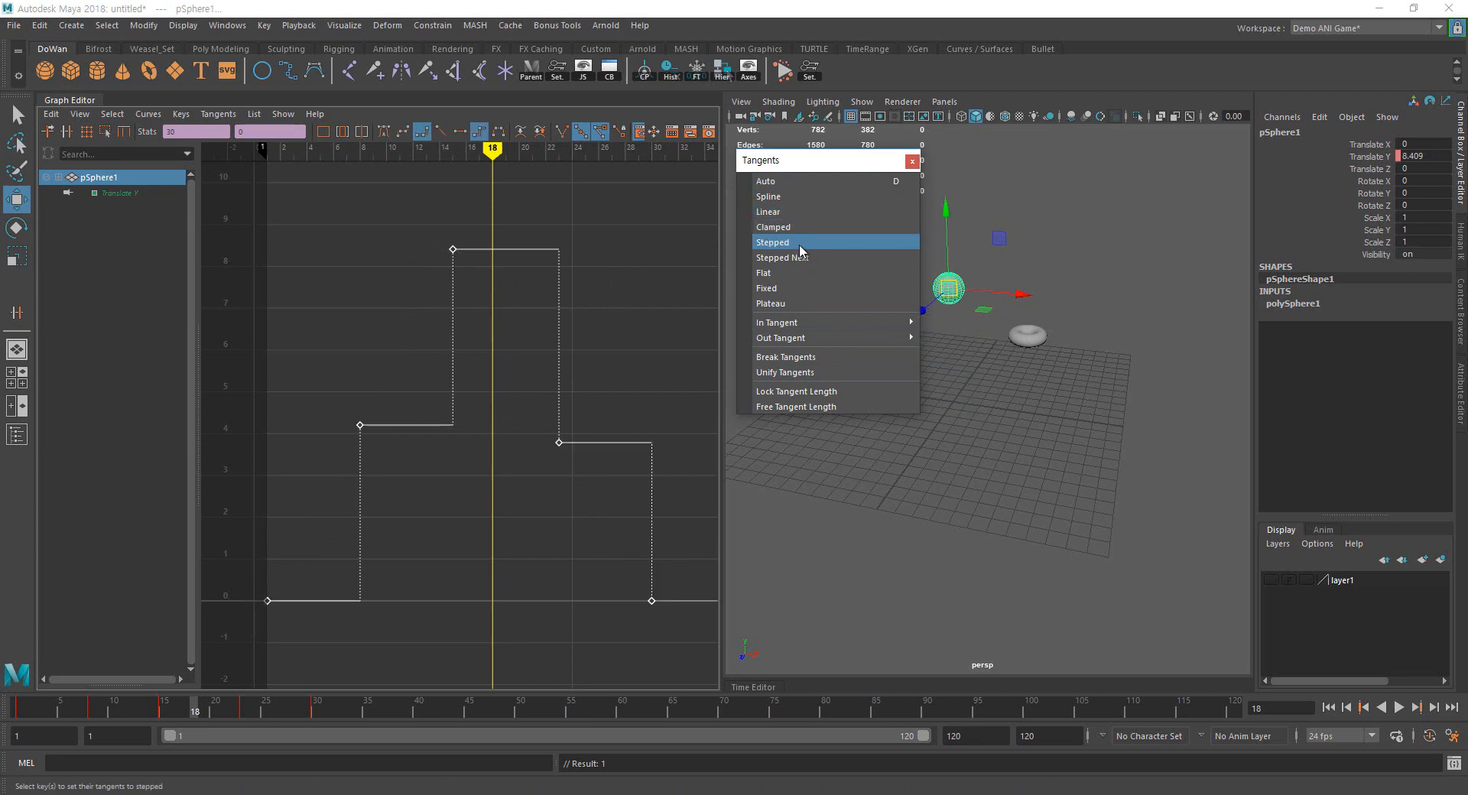
click(798, 259)
click(798, 273)
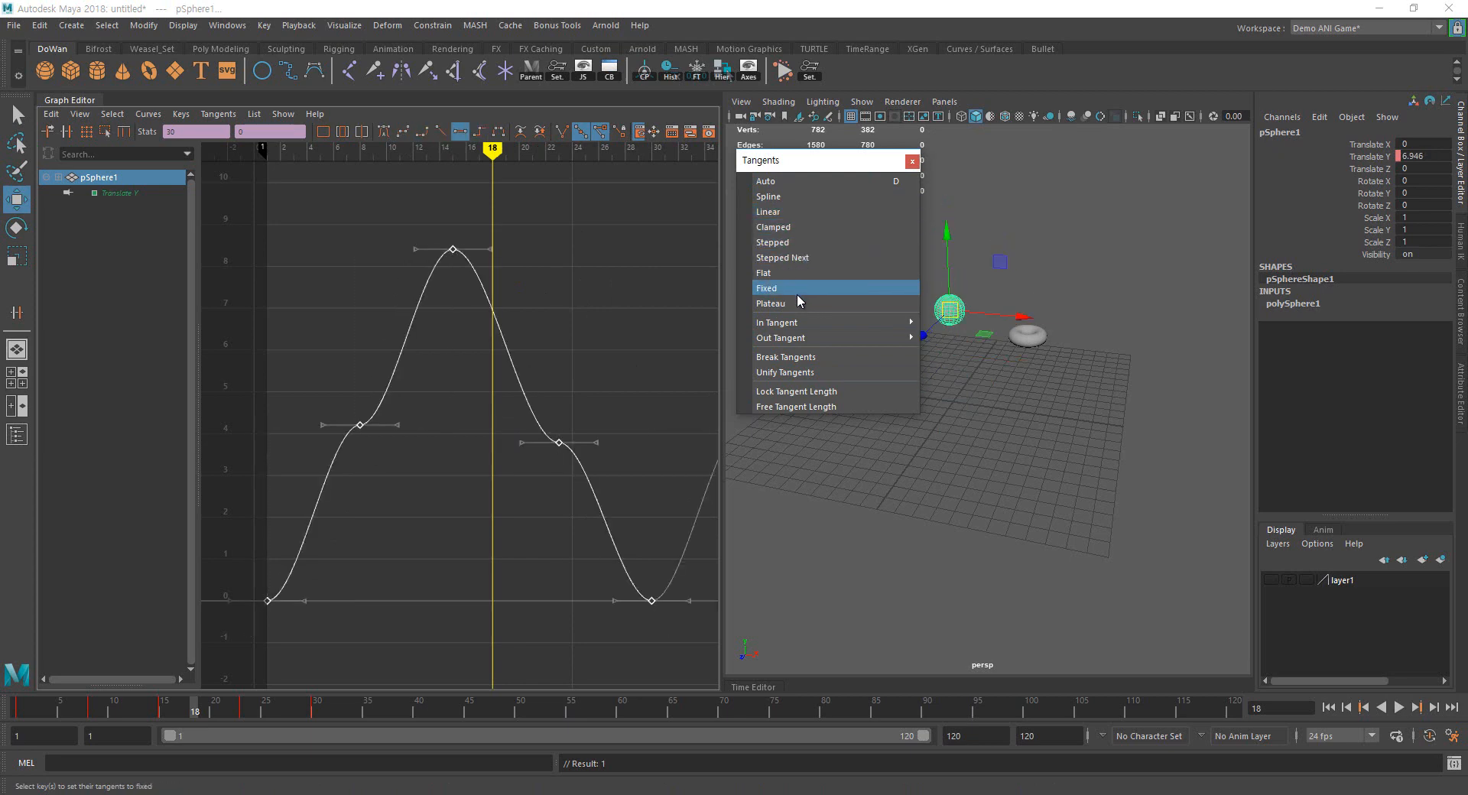
click(797, 303)
click(794, 180)
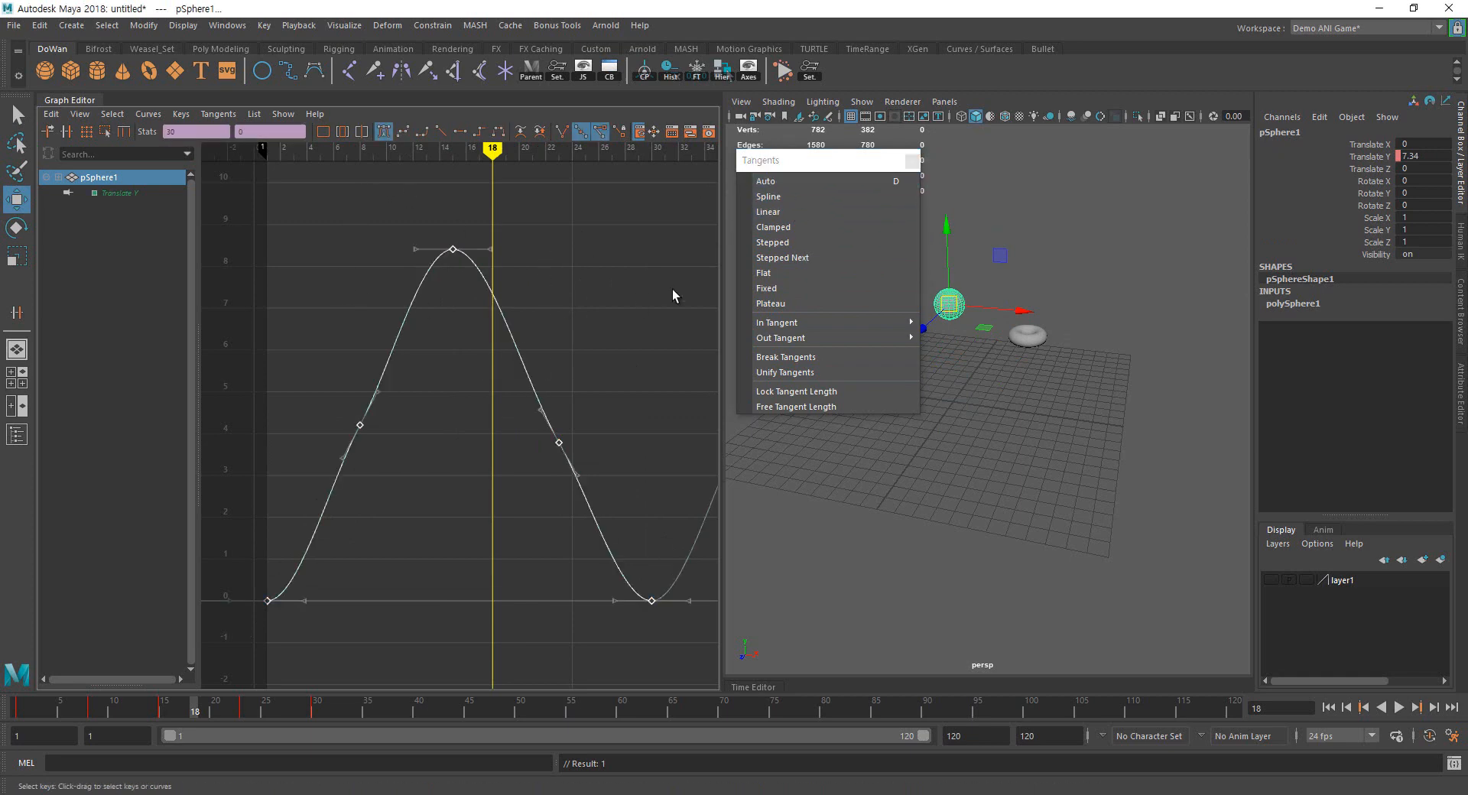
Try swinging a tangent handle of the peak key at frame 15 and undo the move
mouse_move(756, 322)
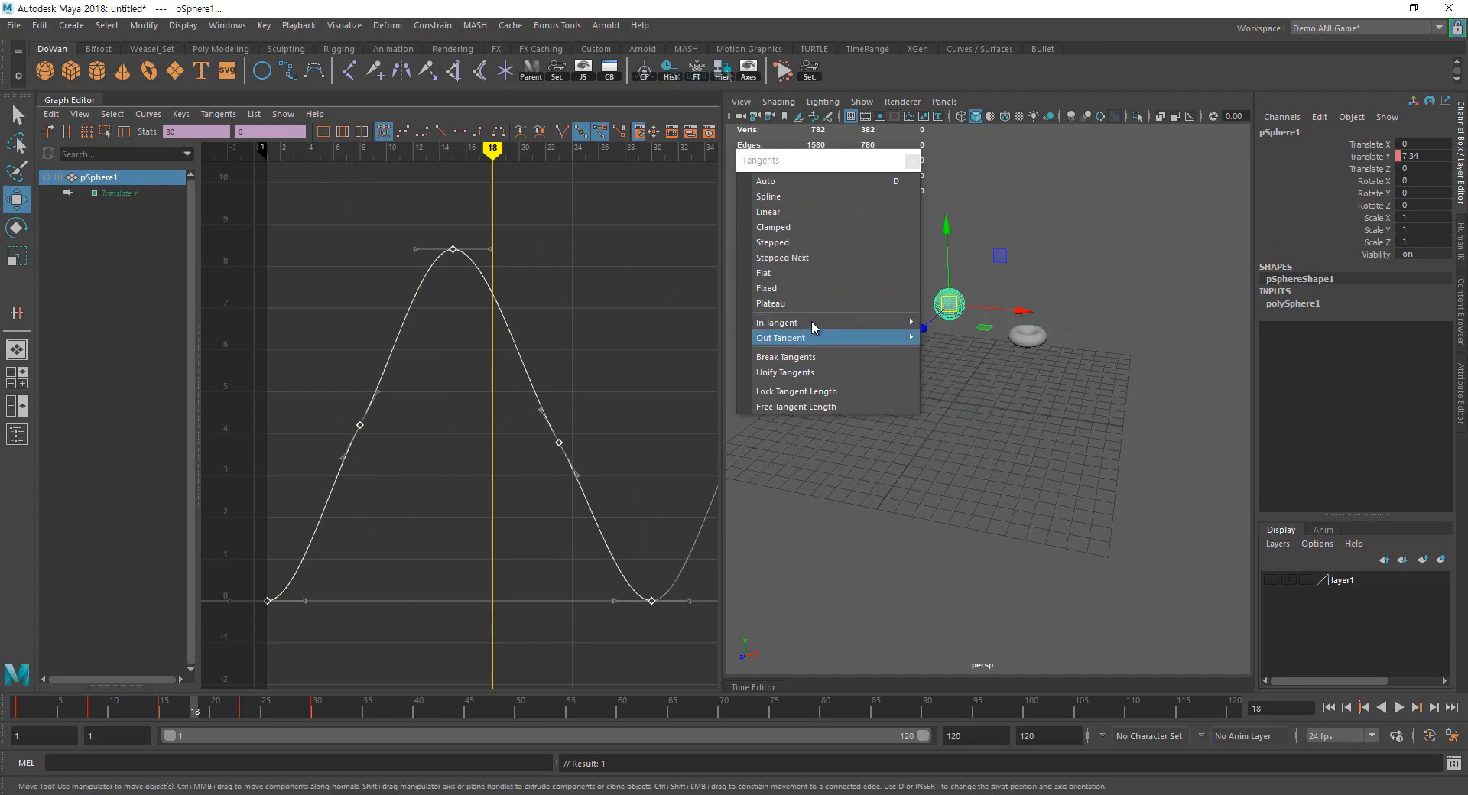
click(830, 357)
drag(425, 312, 479, 221)
middle_drag(550, 265, 569, 321)
key(ctrl+z)
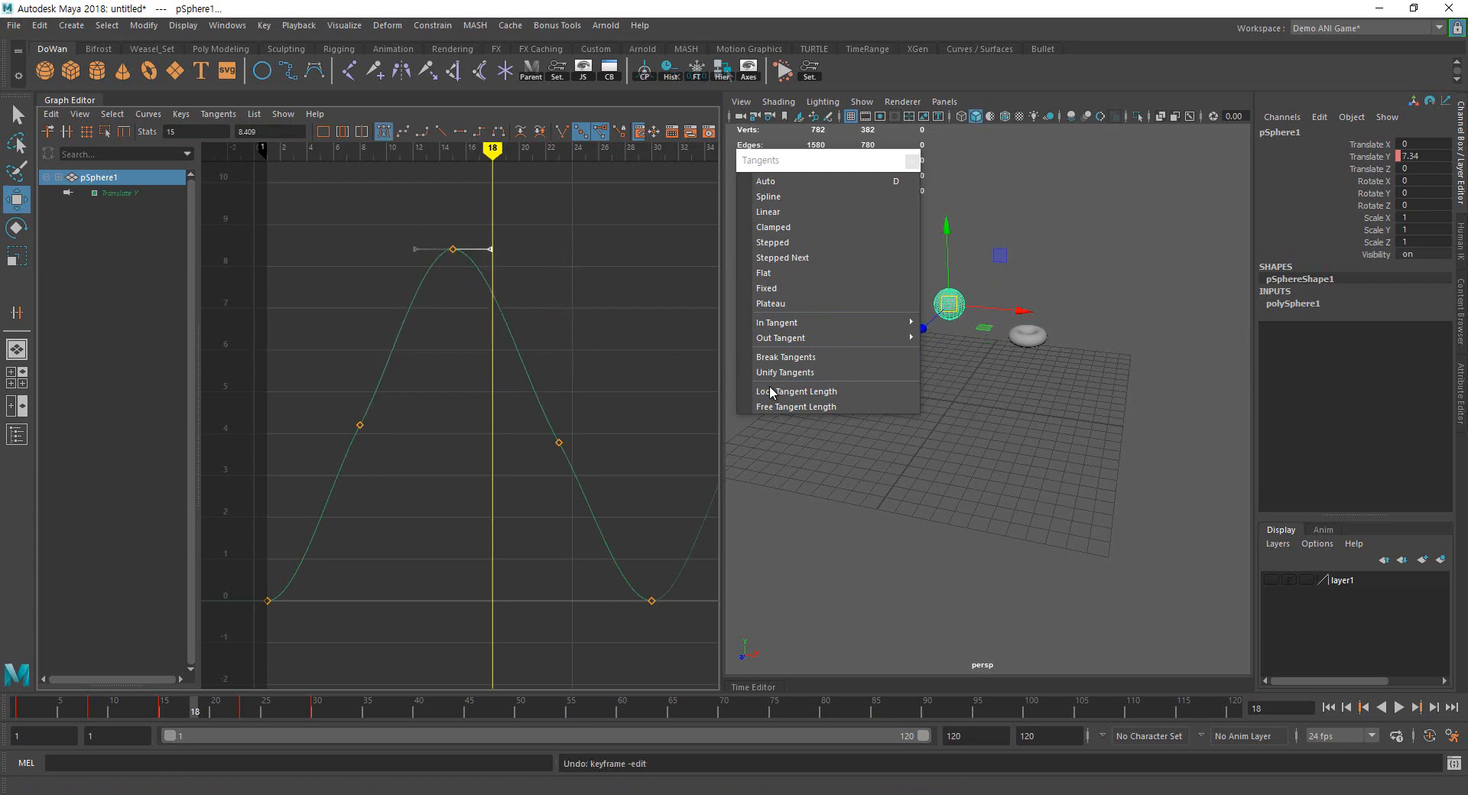
Break the tangents of the peak key at frame 15 and swing only its out handle steeply upward
click(783, 356)
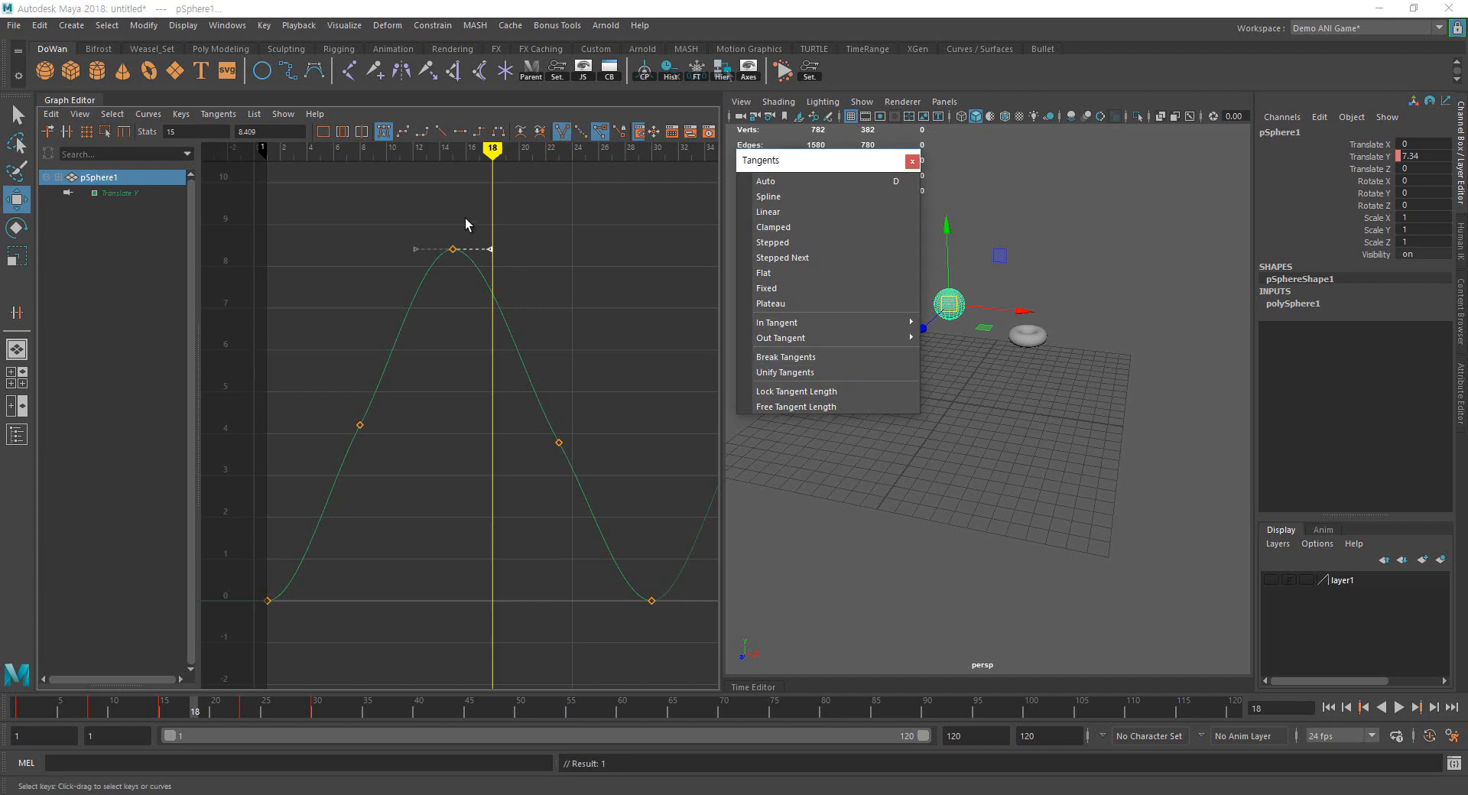
drag(473, 229, 528, 284)
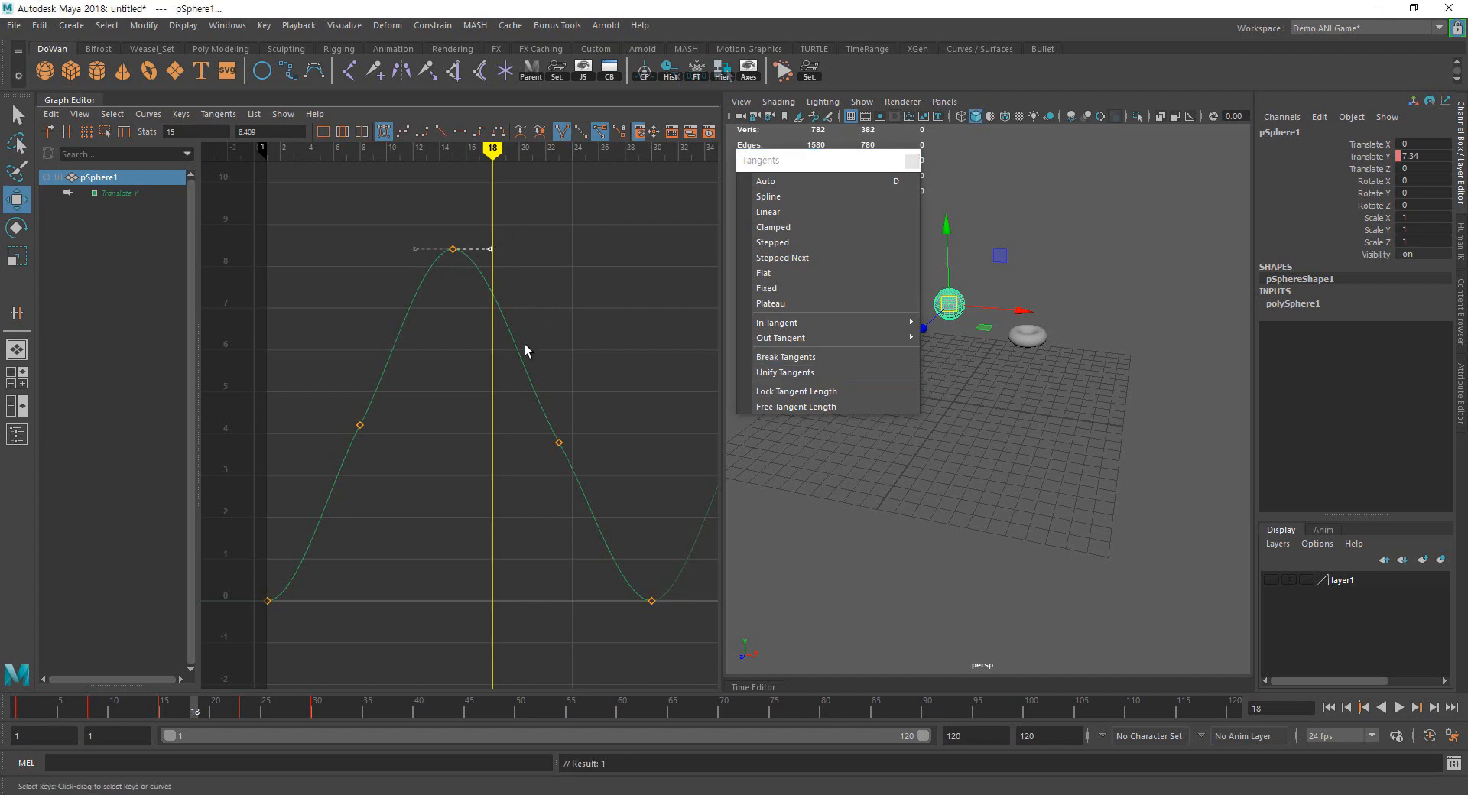
middle_drag(524, 350, 515, 191)
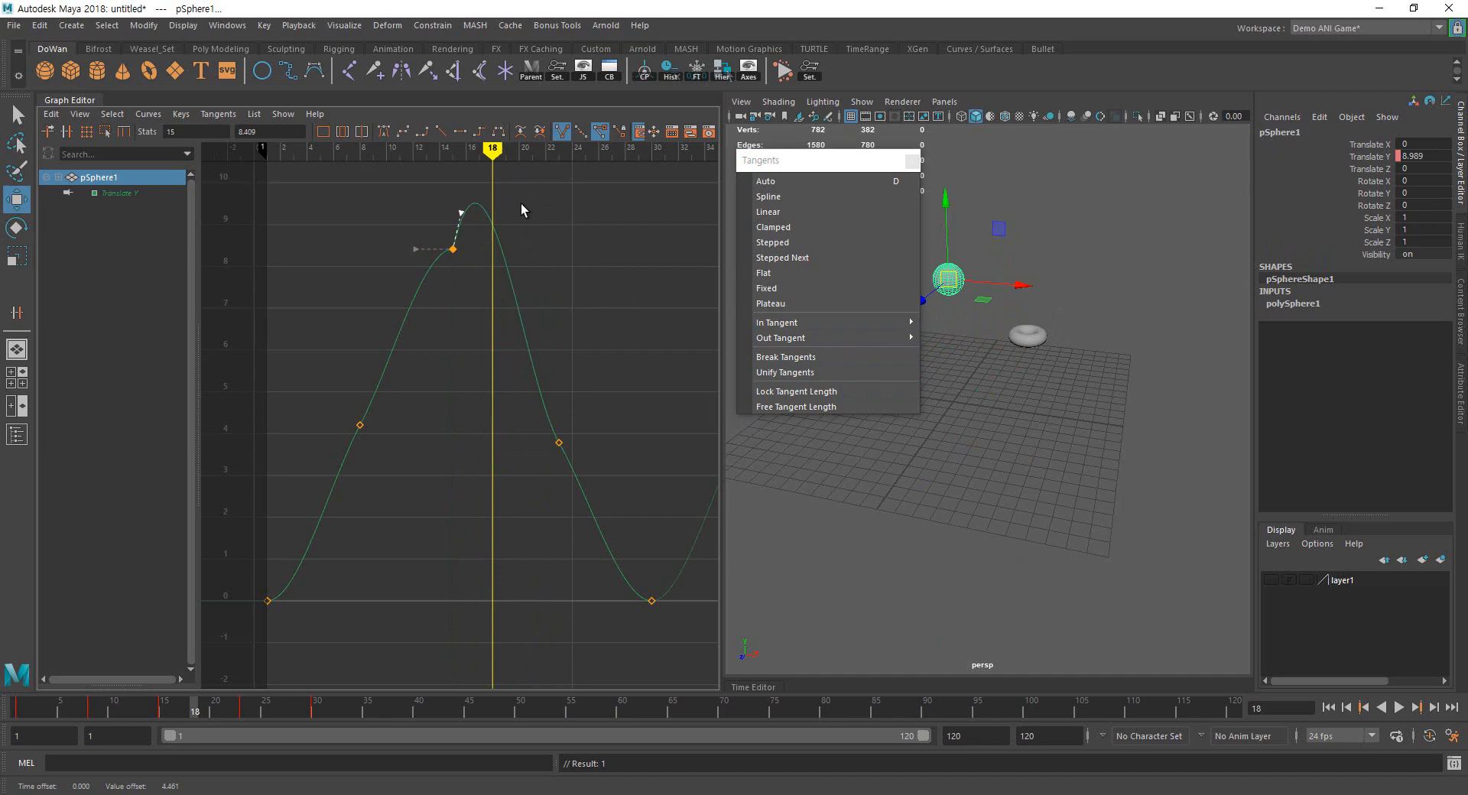
Unify the peak key's tangents, swing the out handle downward to test both sides, and undo the move
click(785, 373)
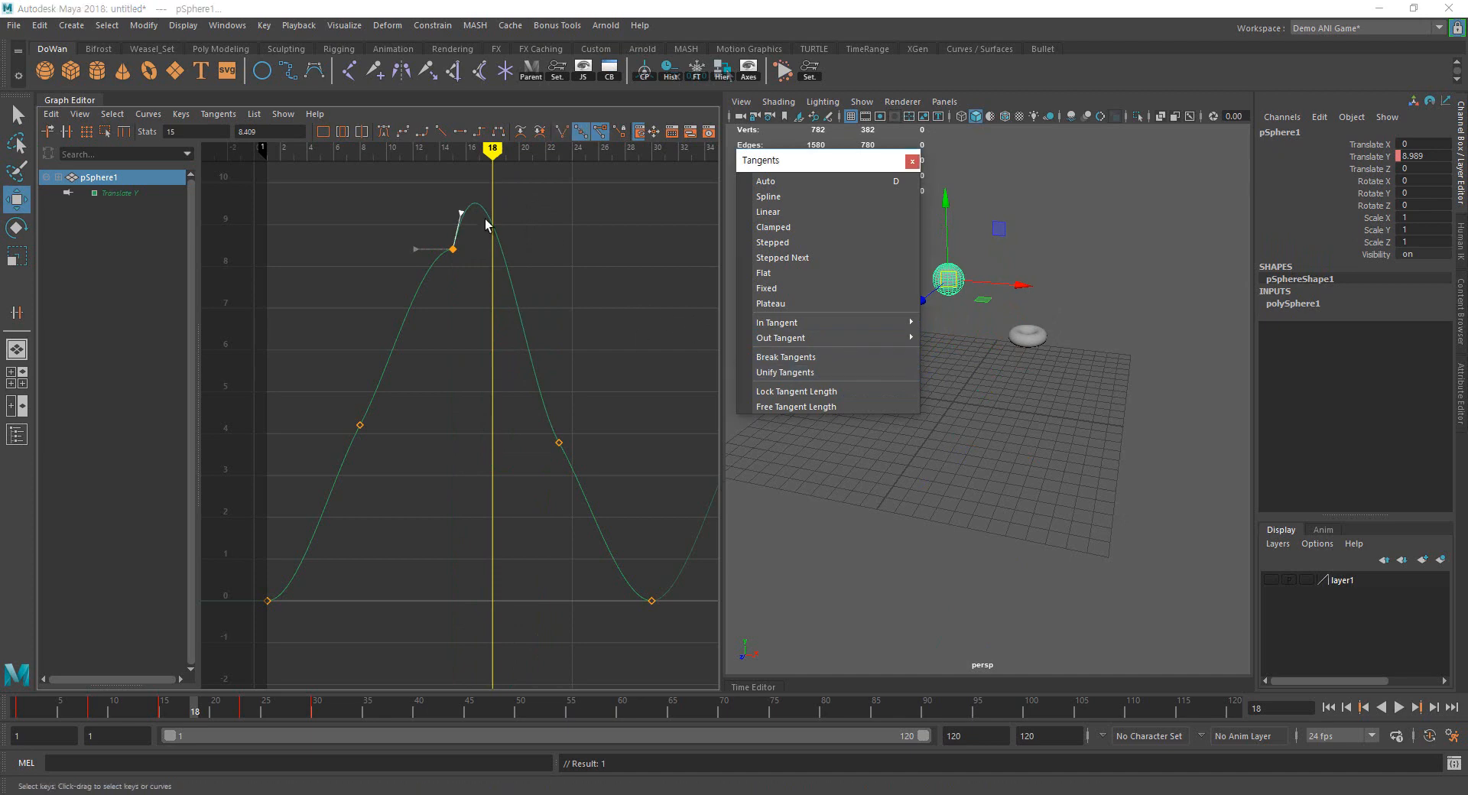
drag(441, 203, 476, 218)
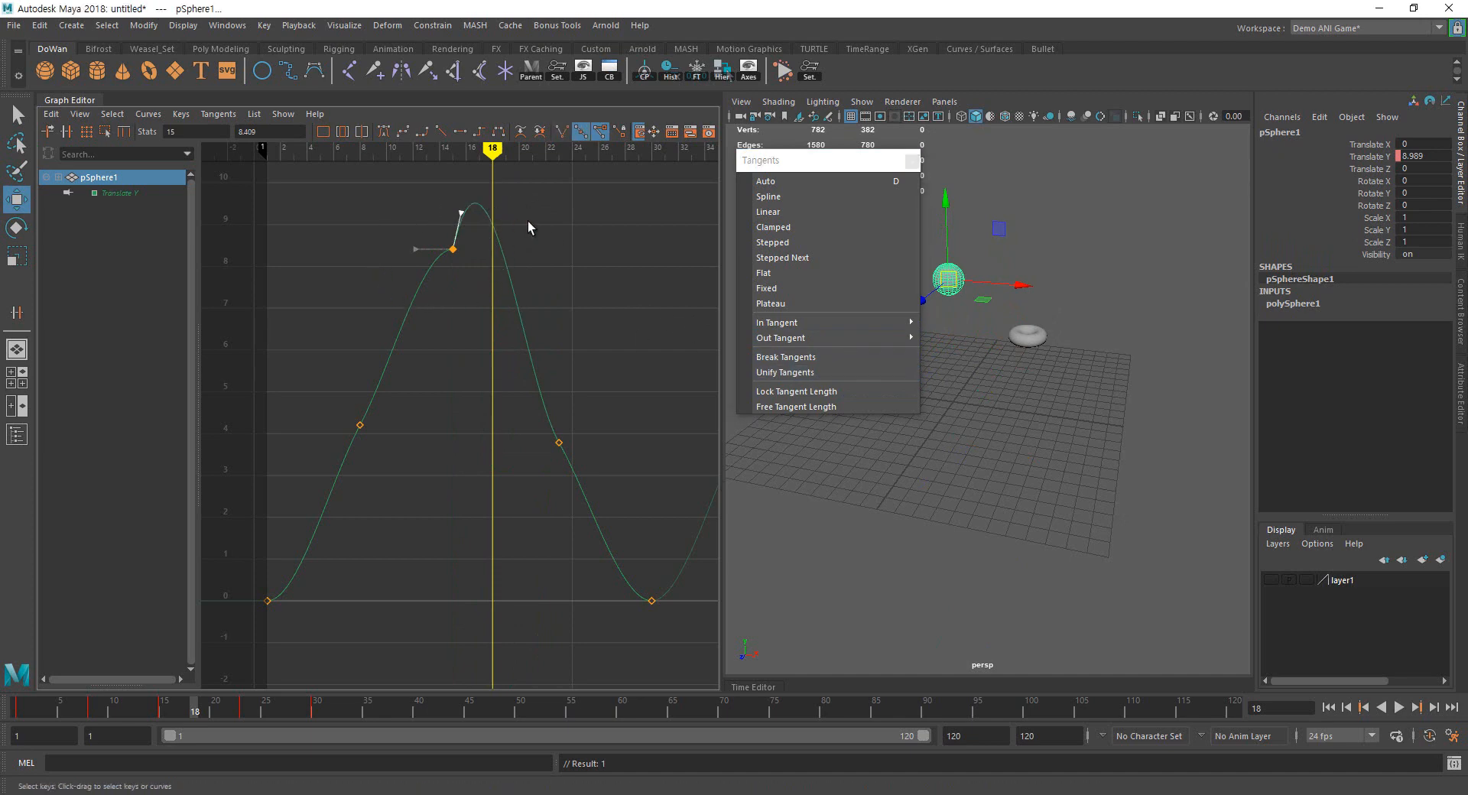
middle_drag(528, 222, 540, 262)
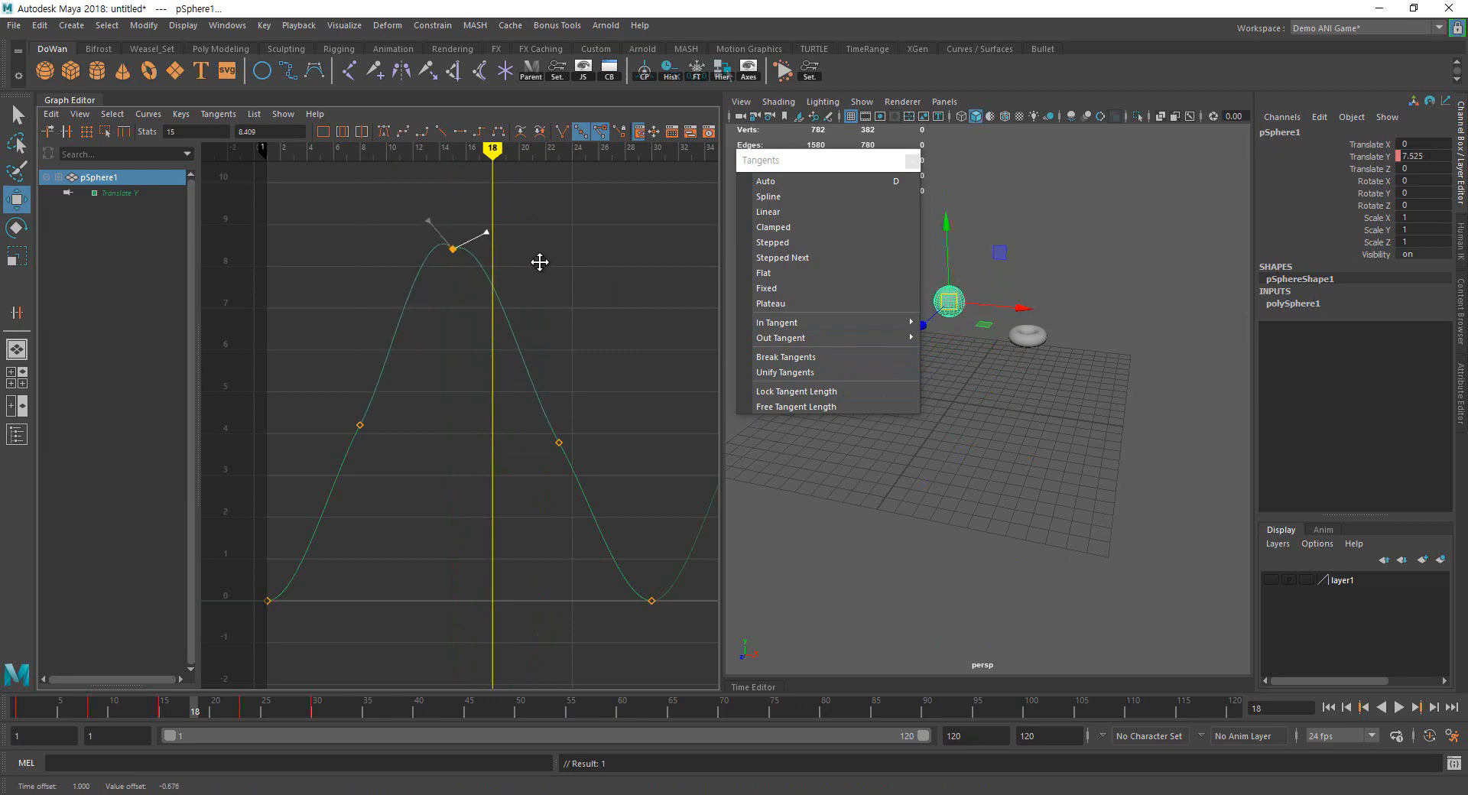
key(ctrl+z)
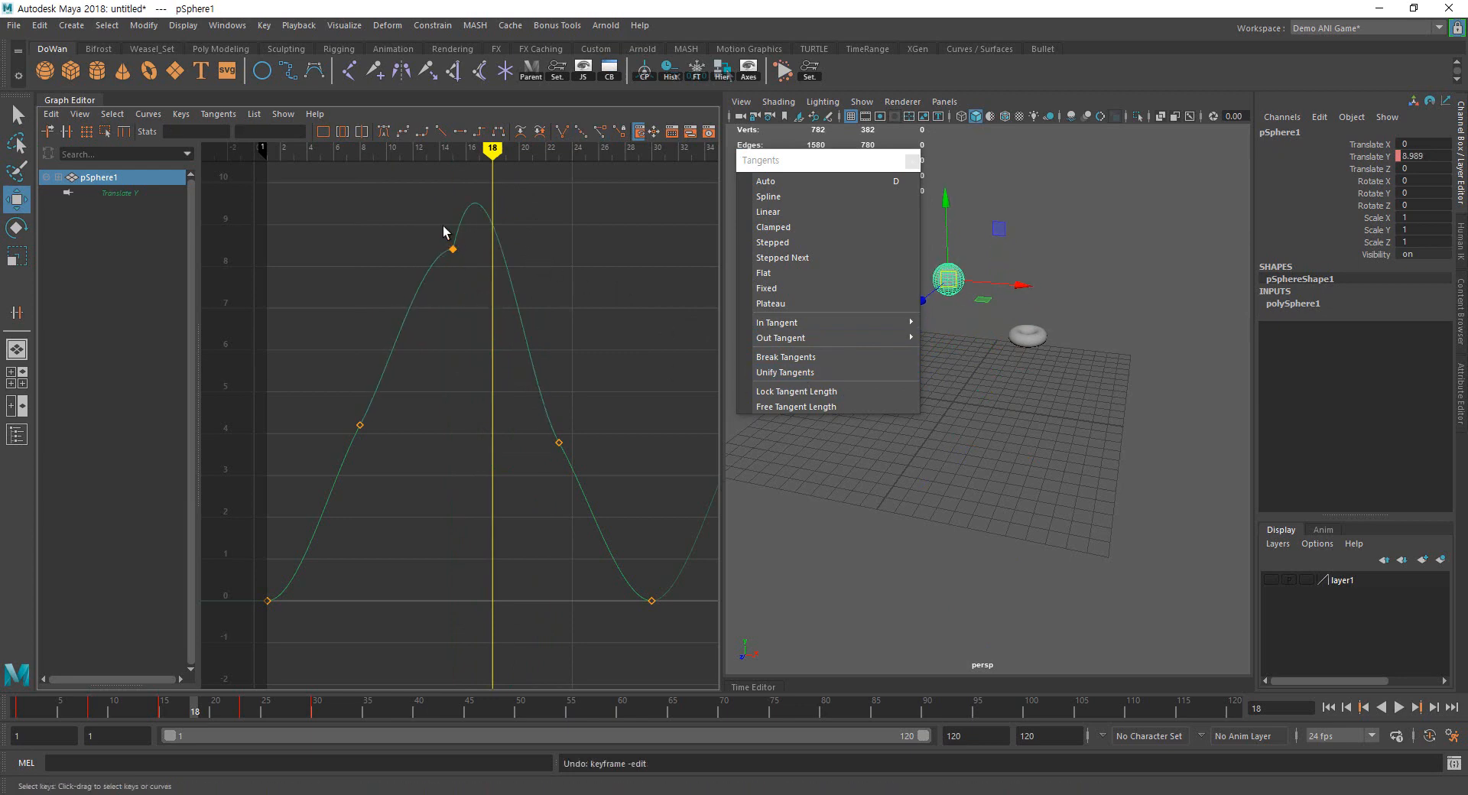
Reset the peak key at frame 15 by trying Linear and Clamped tangents and settling on Flat
click(453, 249)
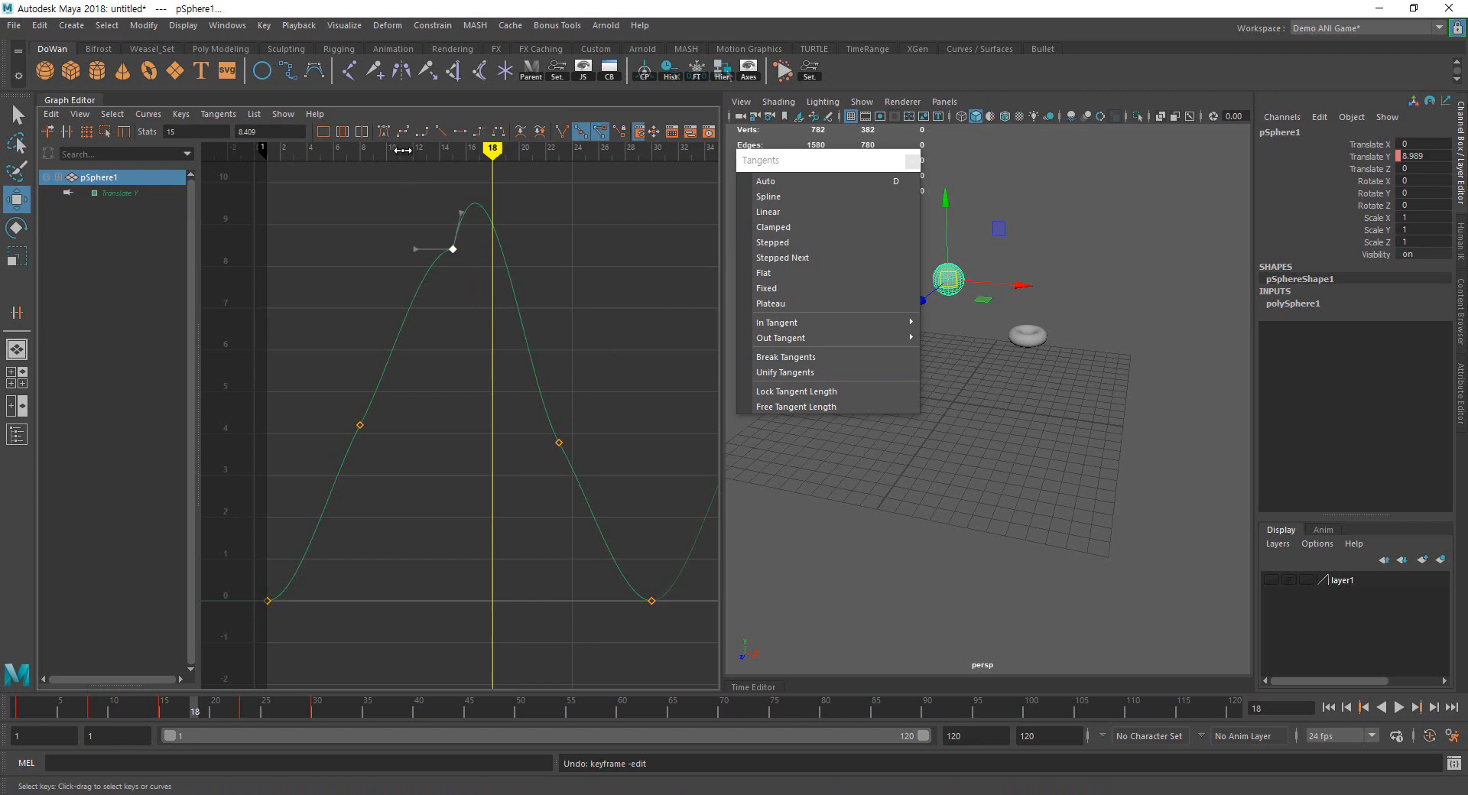
click(791, 213)
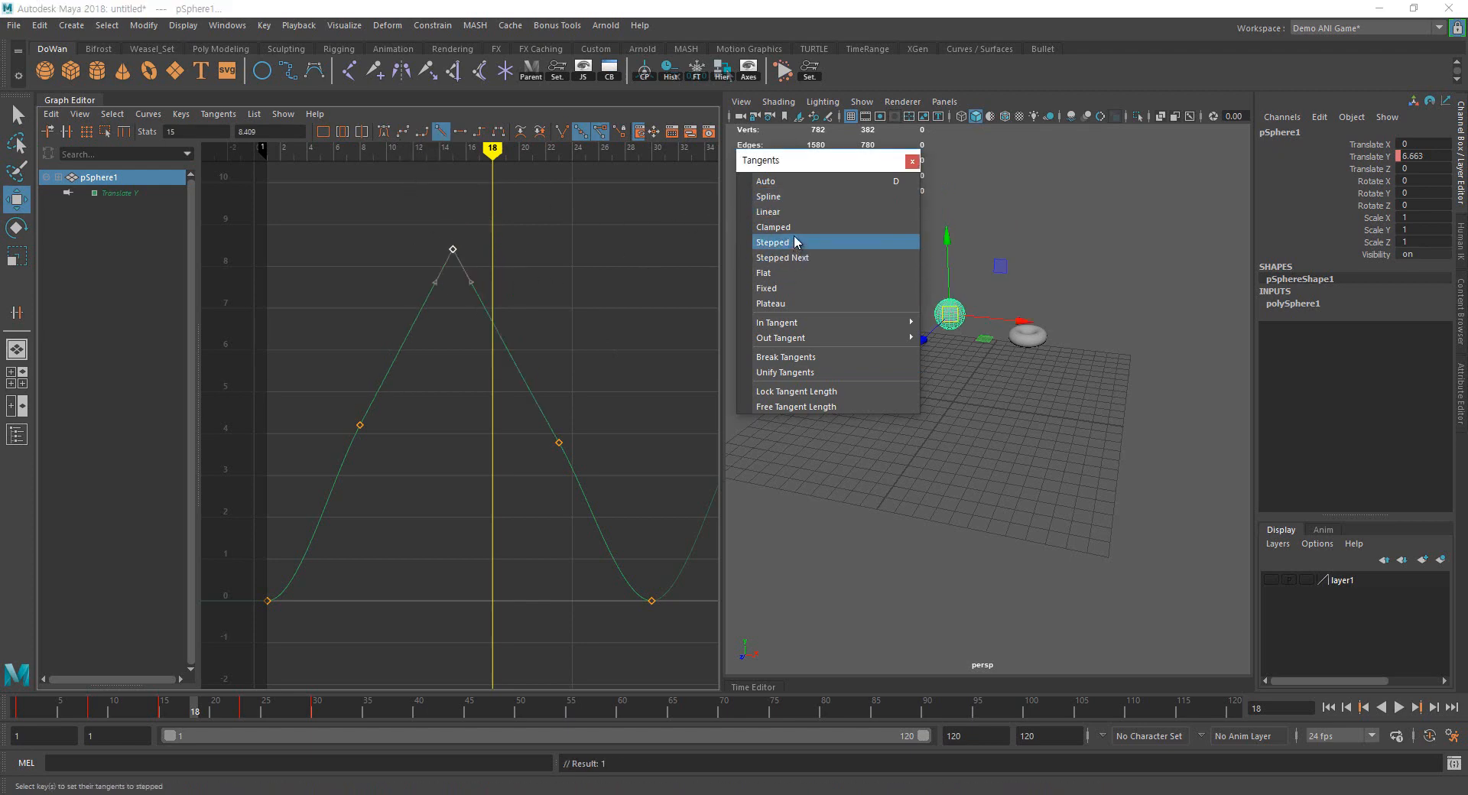
click(791, 228)
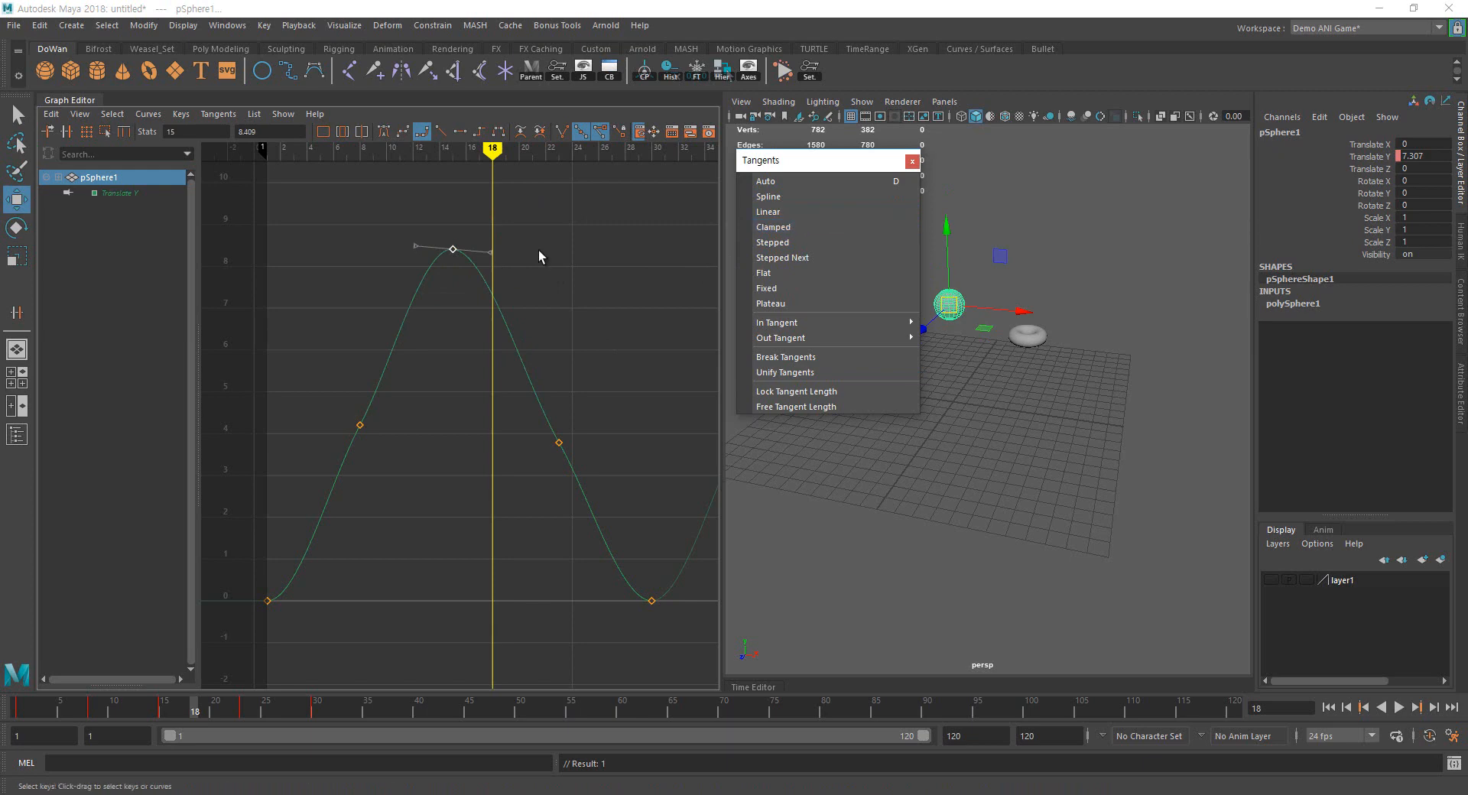
drag(395, 208, 540, 313)
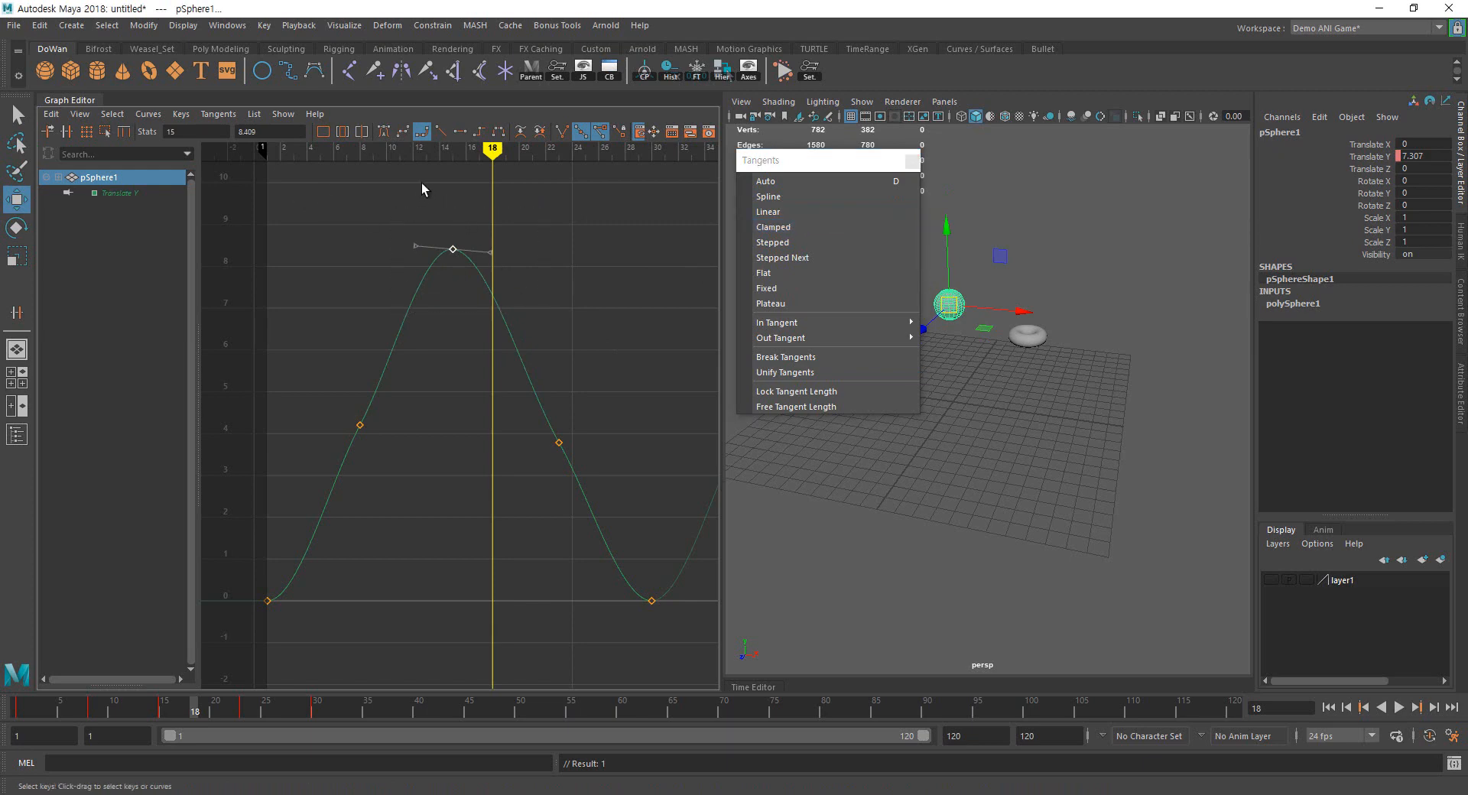
click(459, 131)
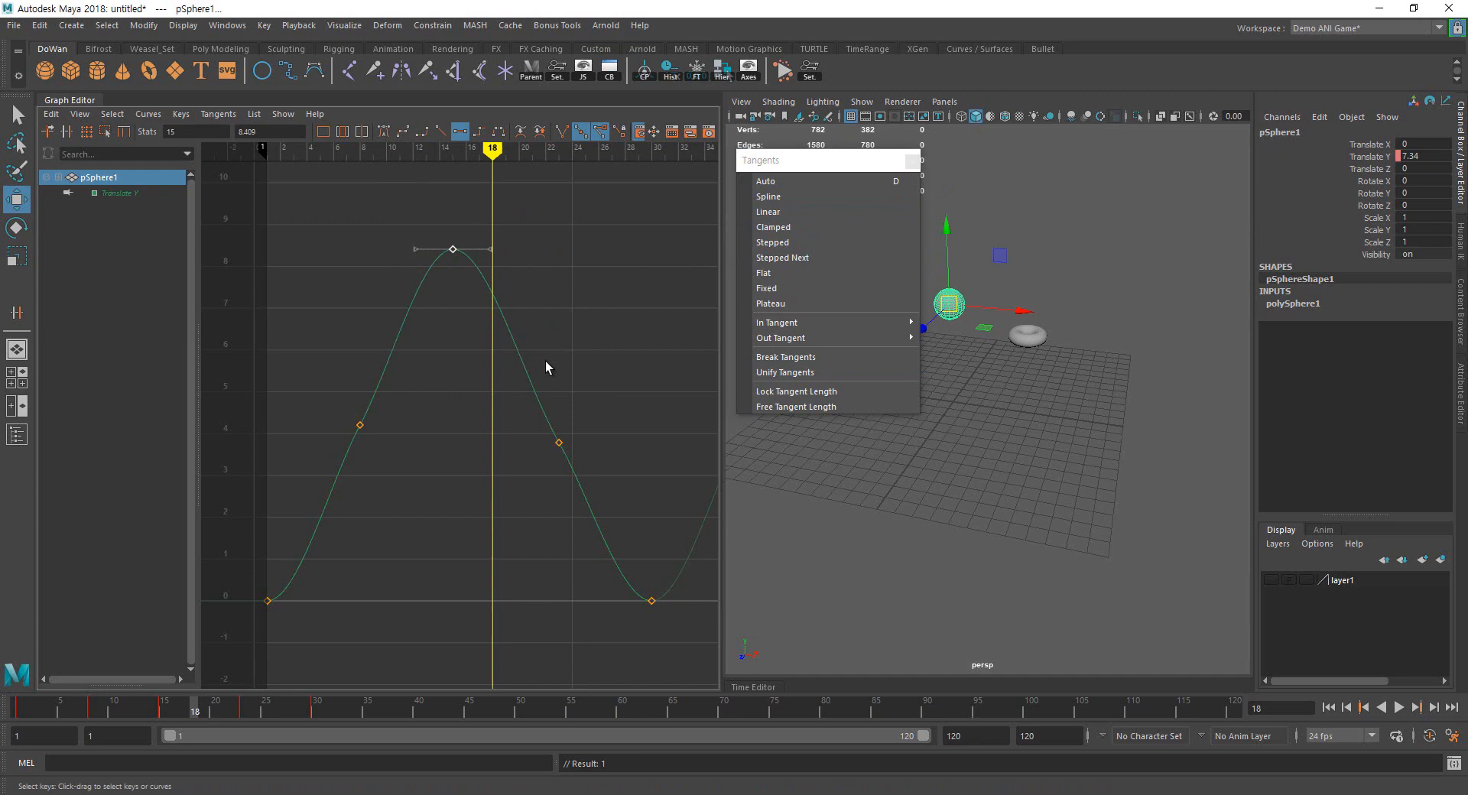
Try to free the tangent length of the peak key while the curve is non-weighted
click(866, 408)
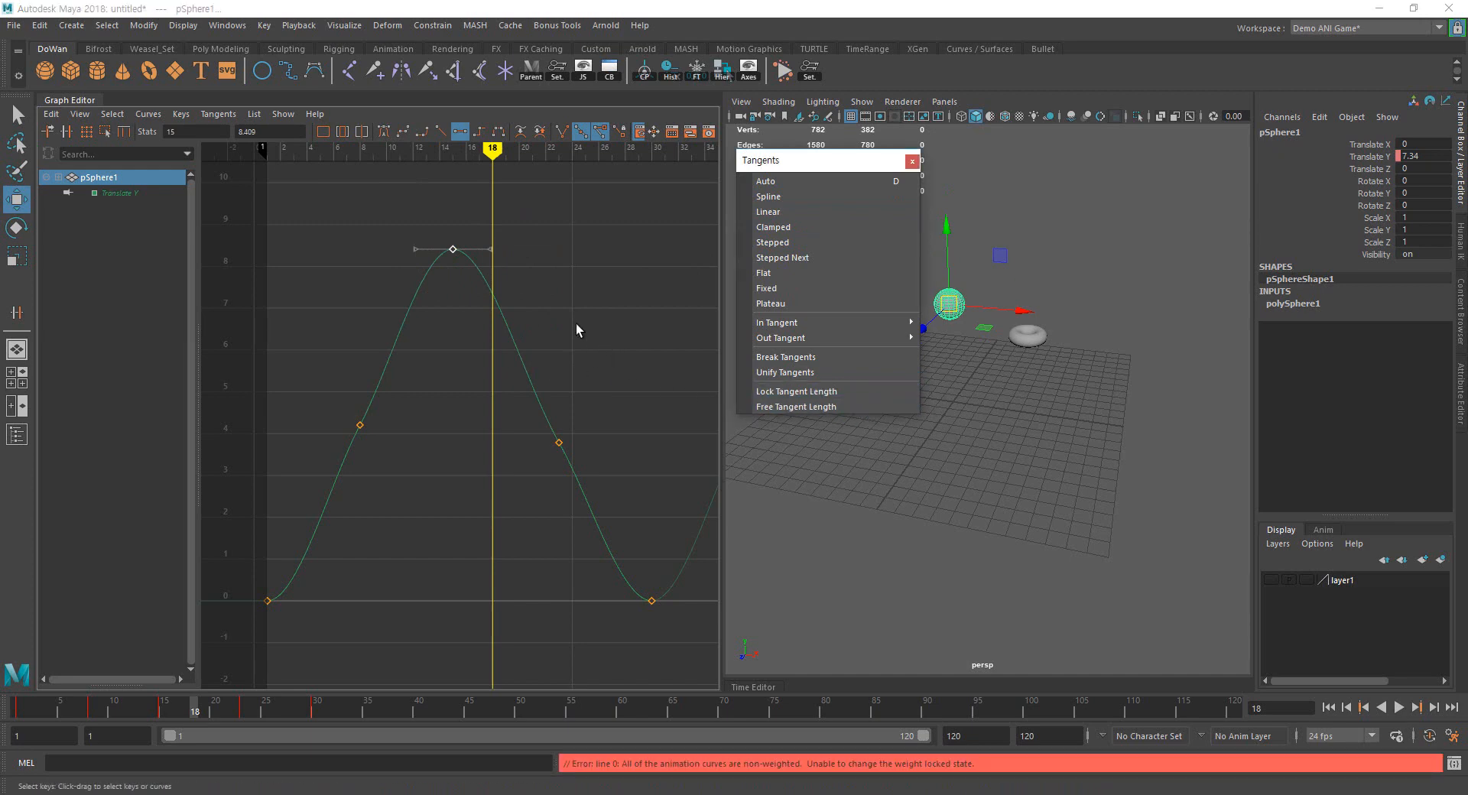
drag(456, 272, 503, 269)
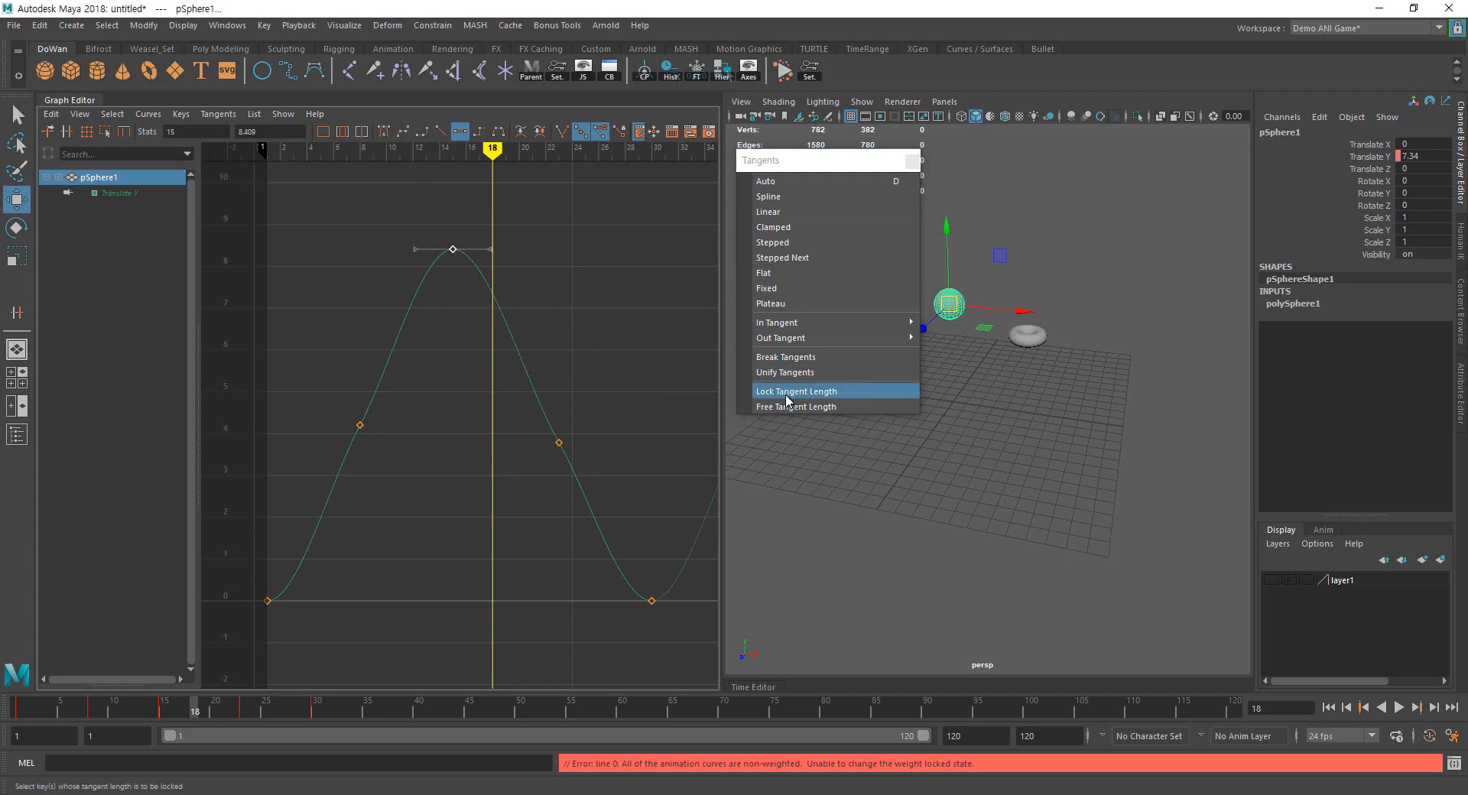
click(809, 407)
Convert the Translate Y curve to weighted tangents with the peak key selected
click(152, 116)
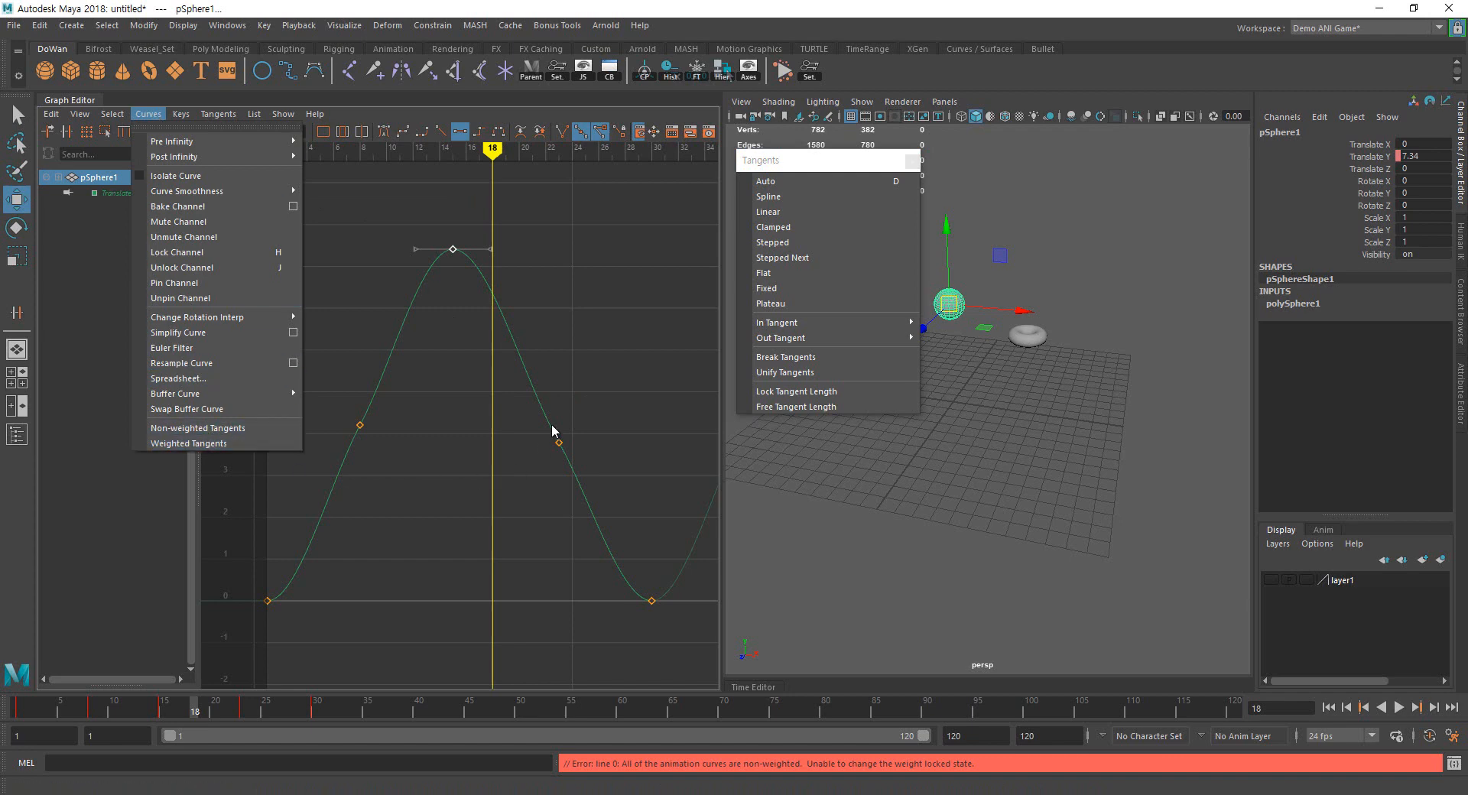
click(544, 282)
click(451, 251)
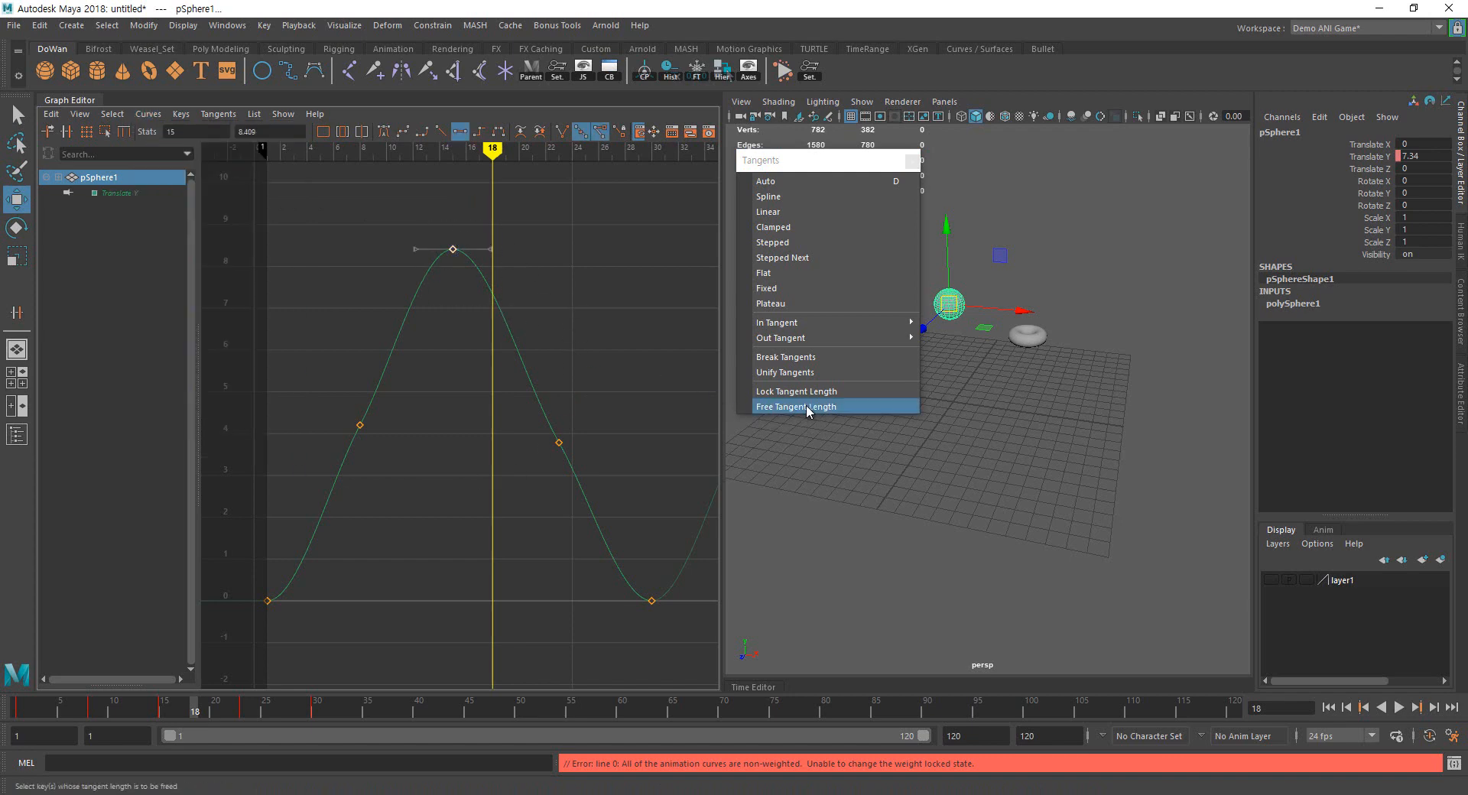
click(148, 114)
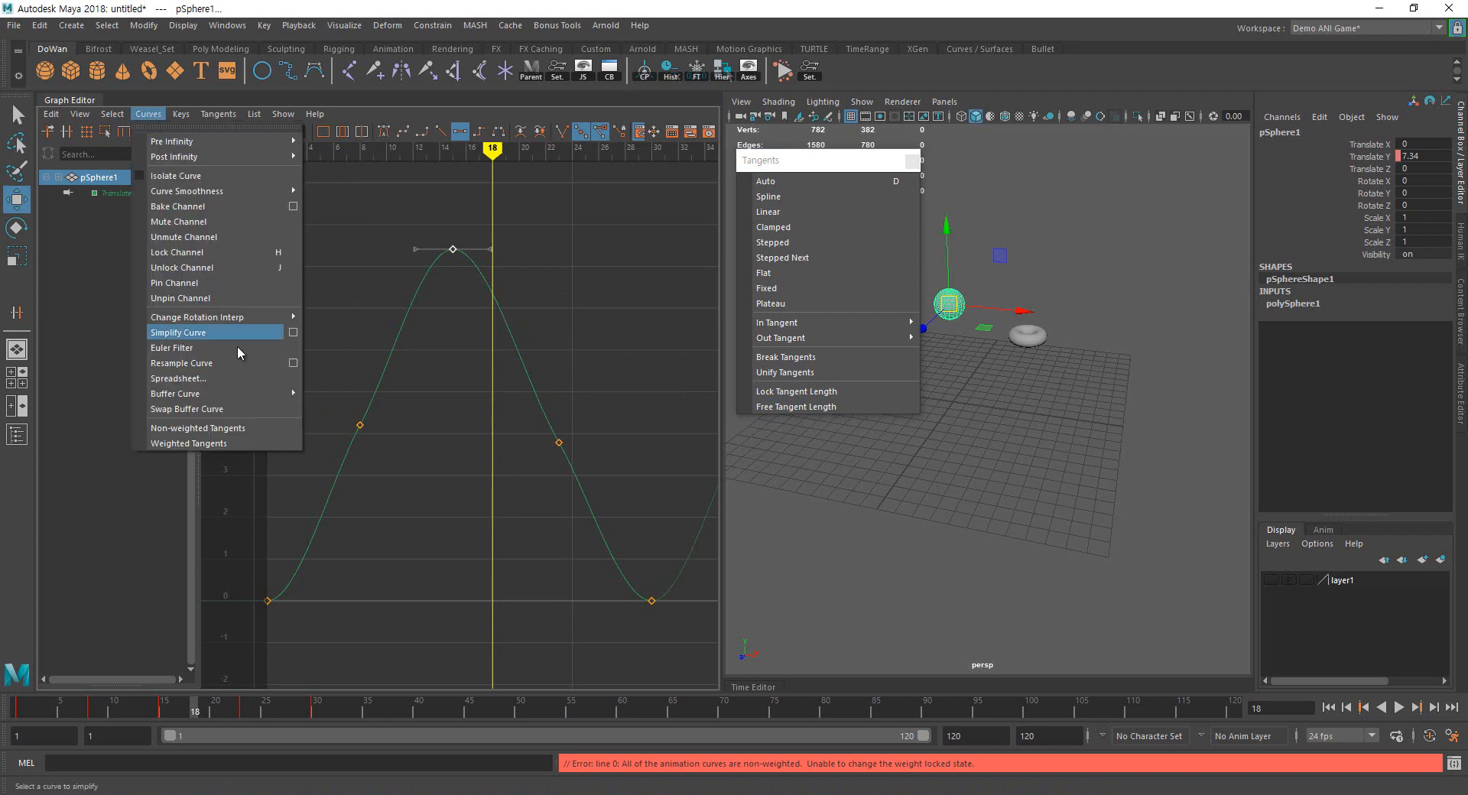
click(254, 442)
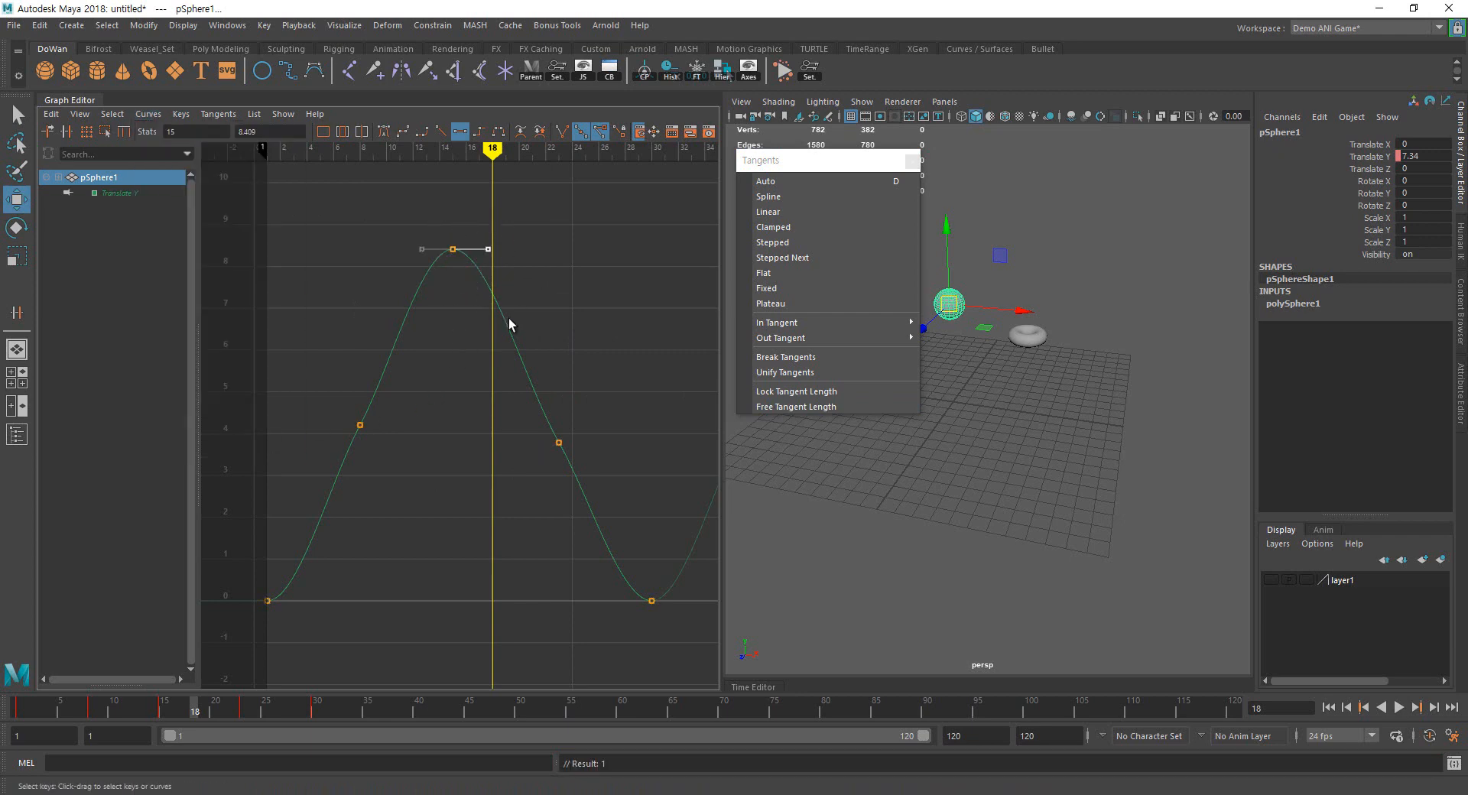
Try stretching the peak key's weighted out handle and undo the move
middle_drag(508, 318, 514, 411)
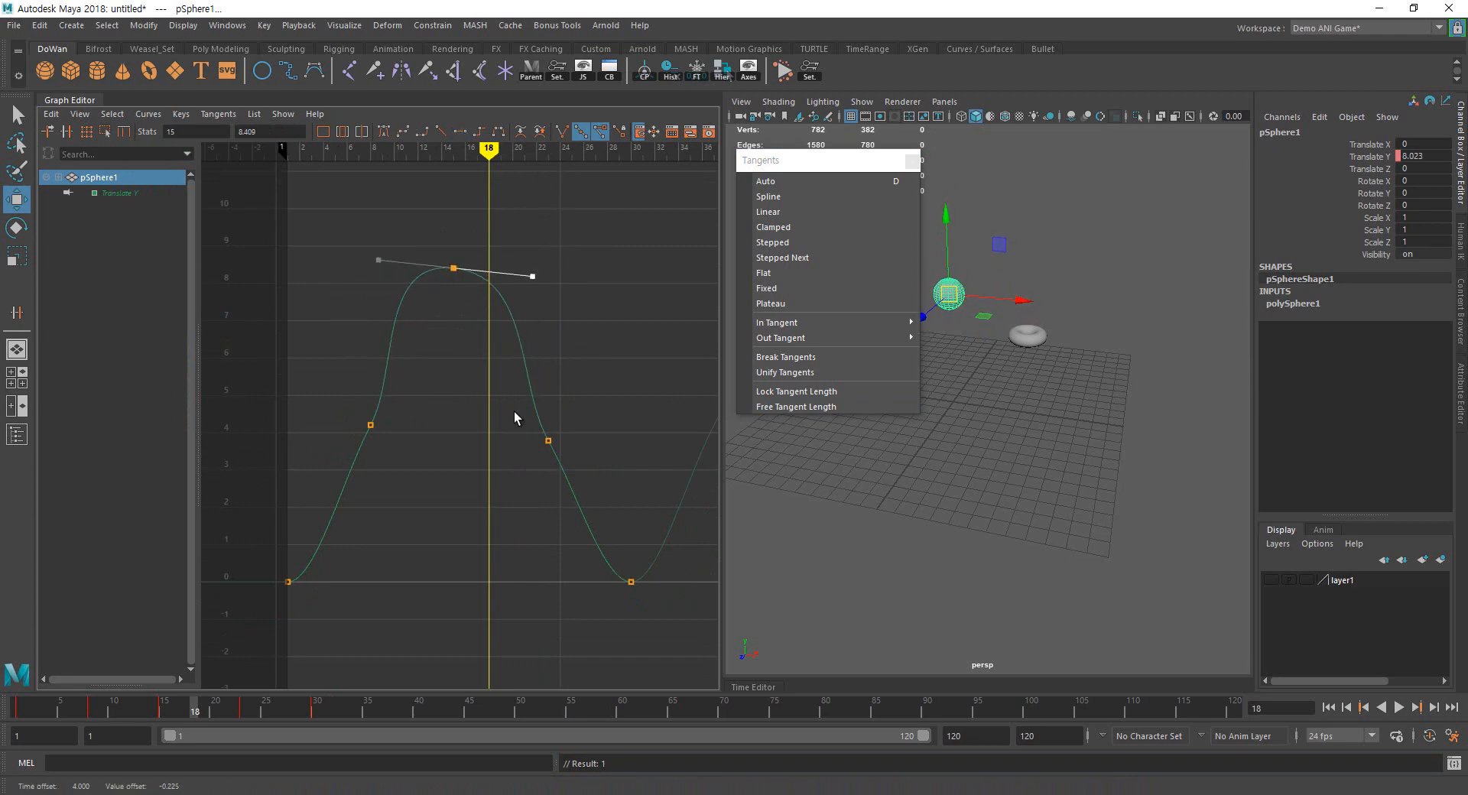
key(ctrl+z)
click(781, 410)
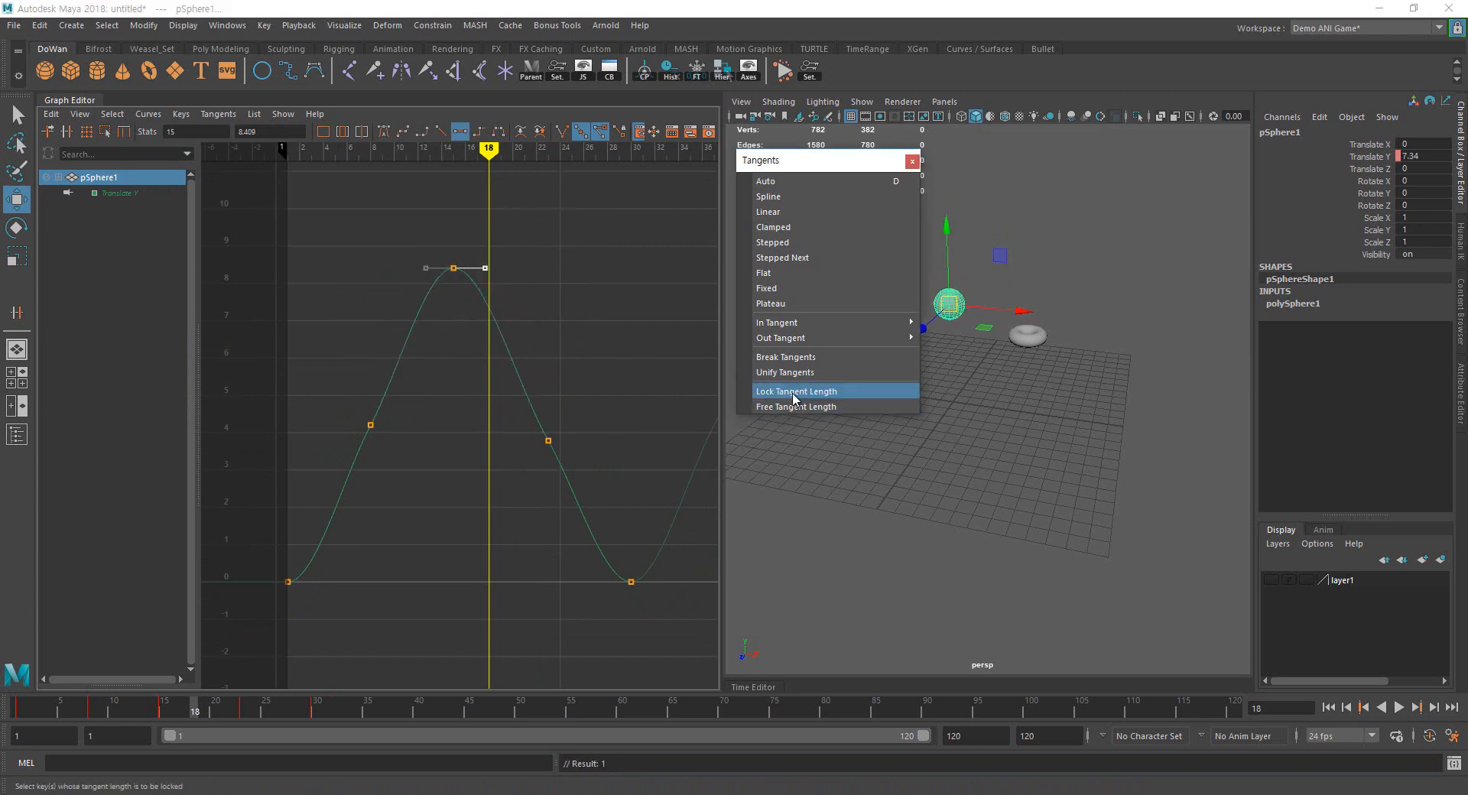
Lock the peak key's tangent length, try moving its out handle, and undo the move
click(793, 395)
drag(479, 245, 478, 245)
scroll(544, 322, down, 1)
middle_drag(563, 295, 662, 382)
key(ctrl+z)
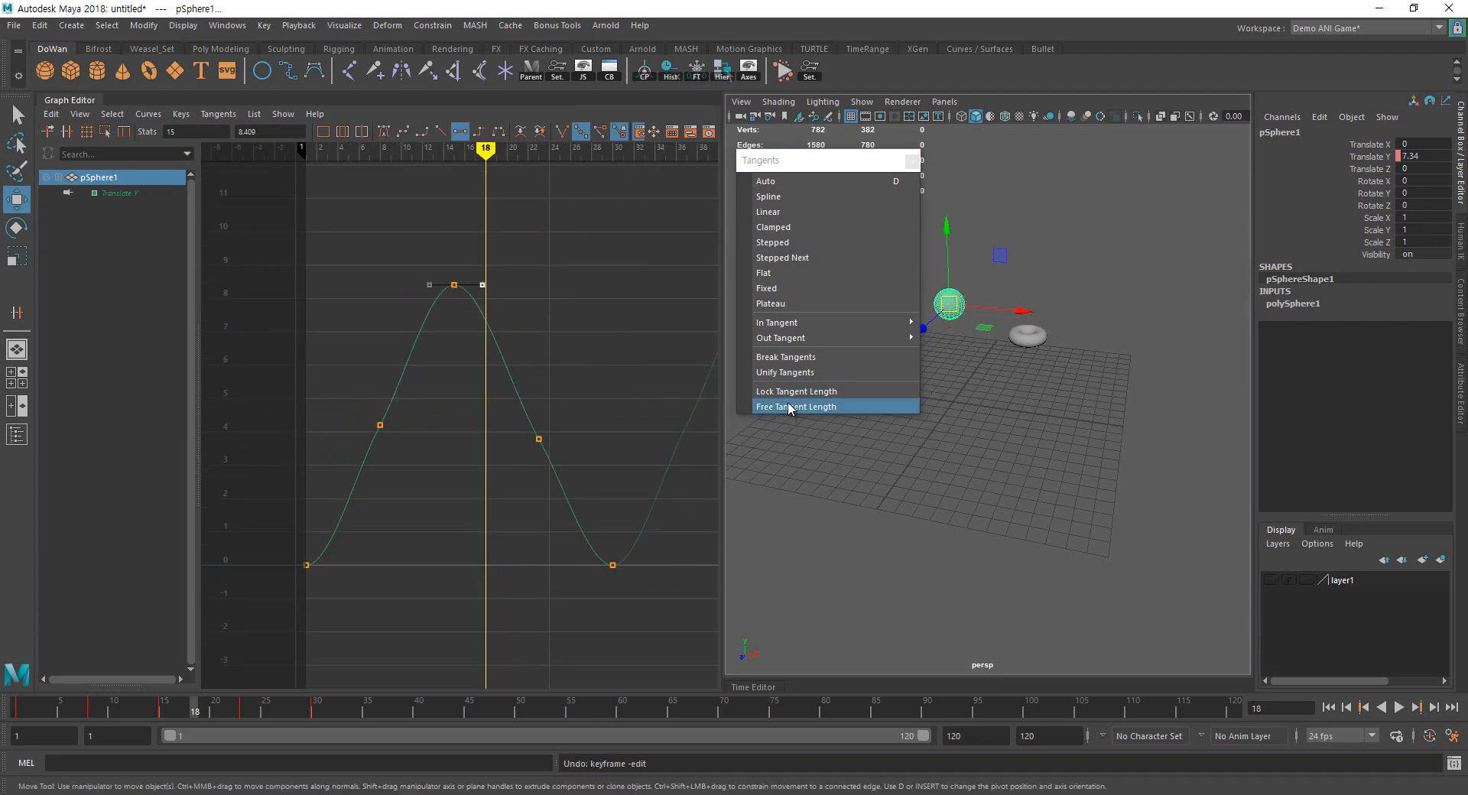
Free the peak key's tangent length and pull its out handle longer and downward
click(788, 407)
drag(478, 265, 474, 267)
middle_drag(521, 350, 609, 350)
Lock the stretched tangent's length, test dragging the peak key's out handle, and undo that drag
click(777, 393)
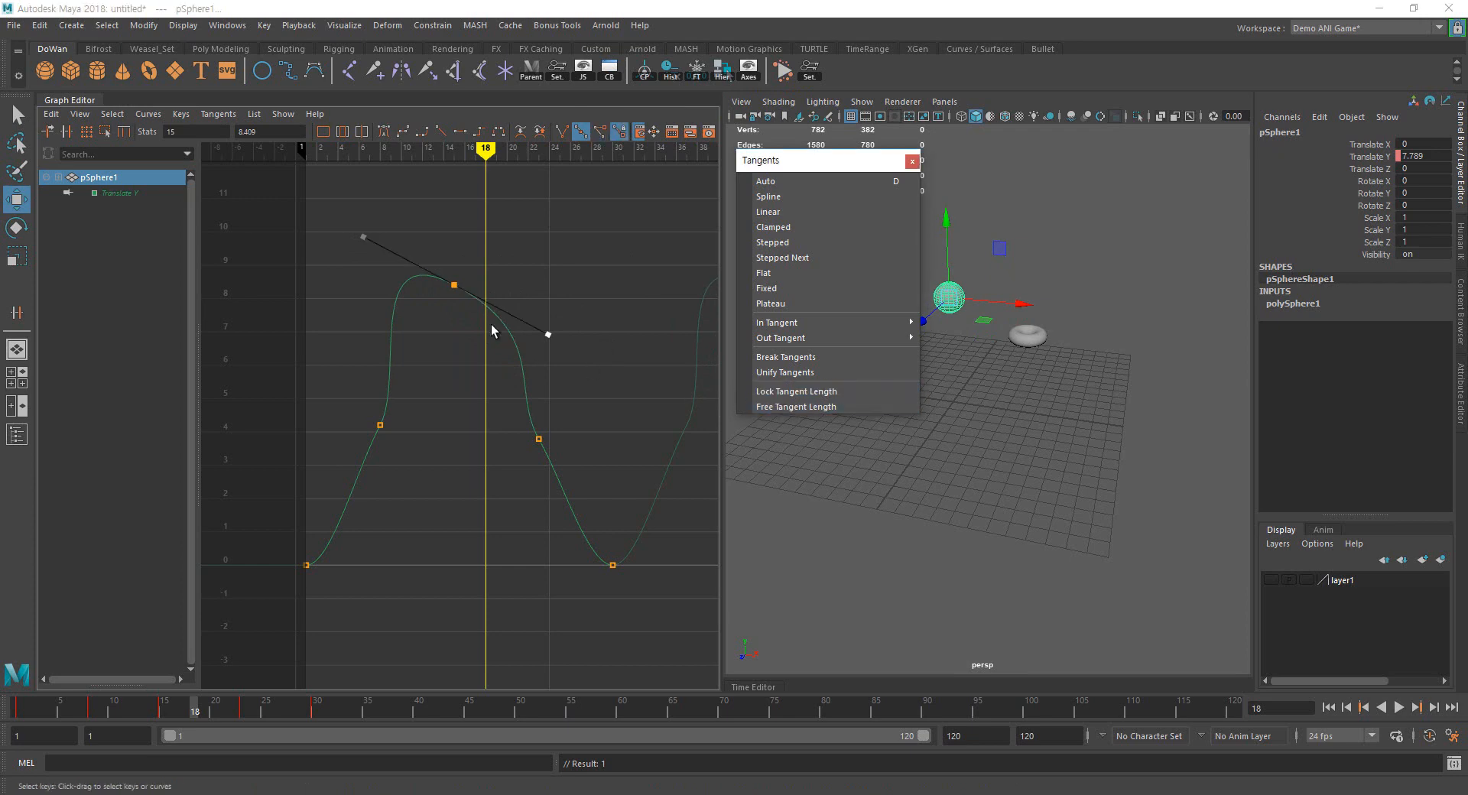
middle_drag(515, 357, 539, 361)
key(ctrl+z)
scroll(539, 360, up, 1)
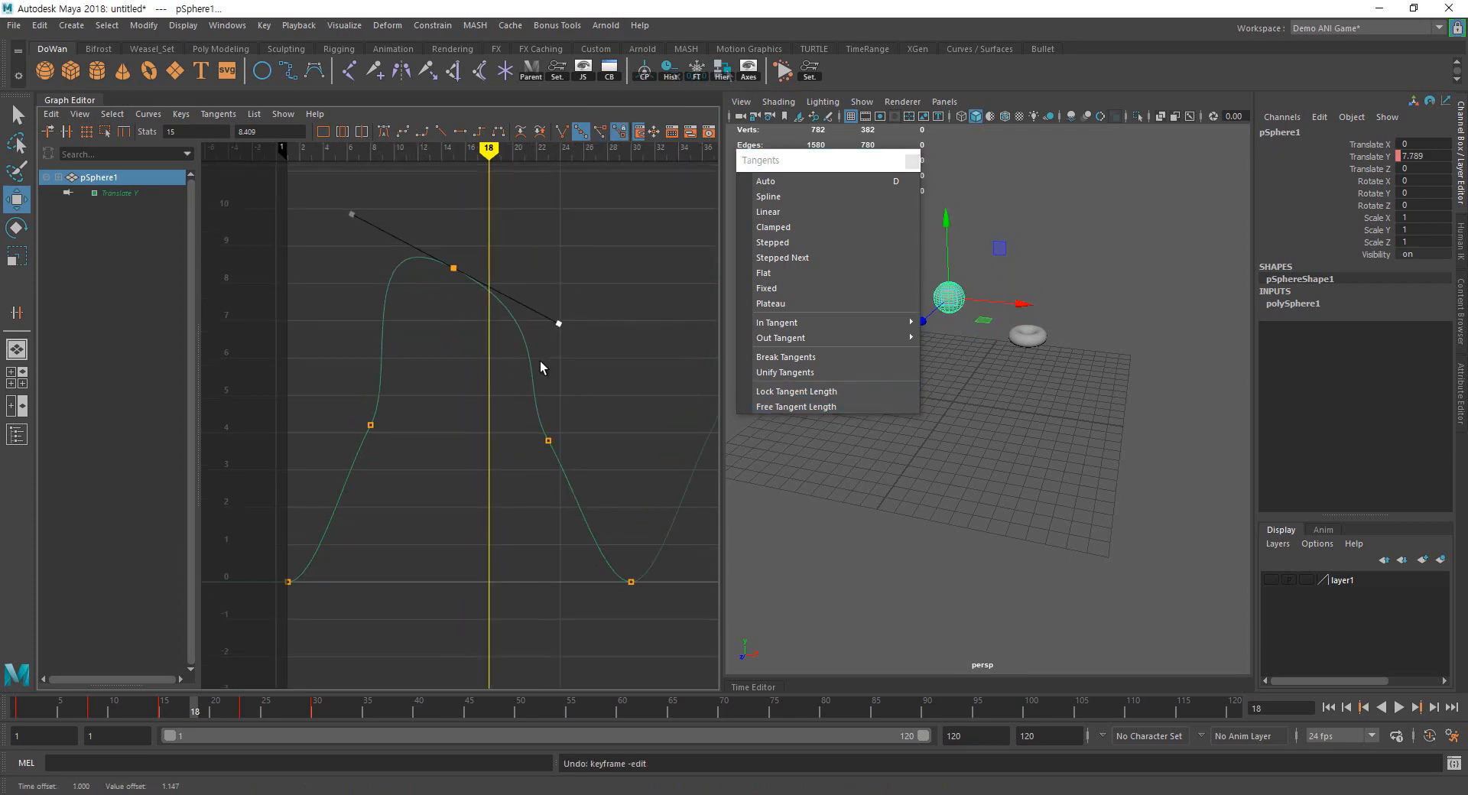